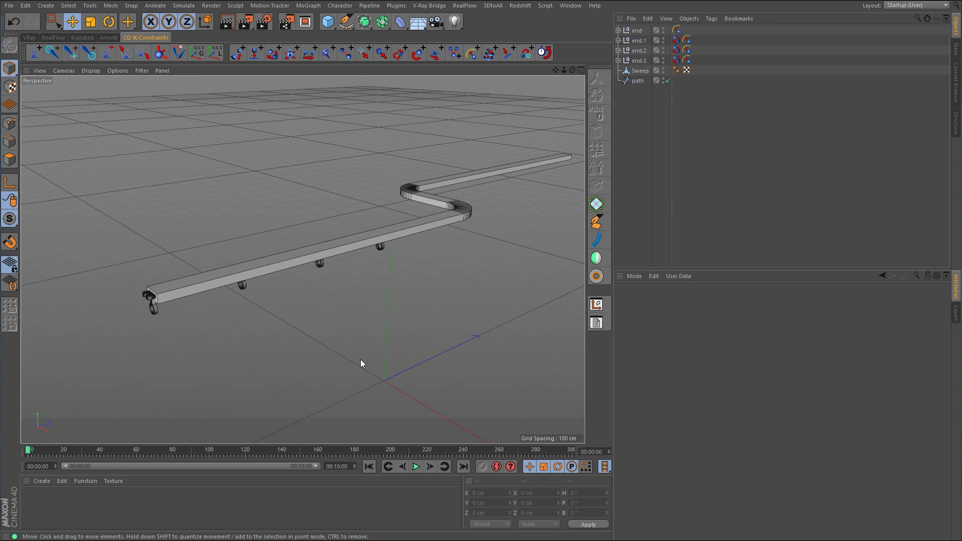
Step: In the Right view, draw an eight-point B-Spline wave below the track with the Pen, placing its crest points at the four hangers
middle_click(480, 315)
middle_click(228, 316)
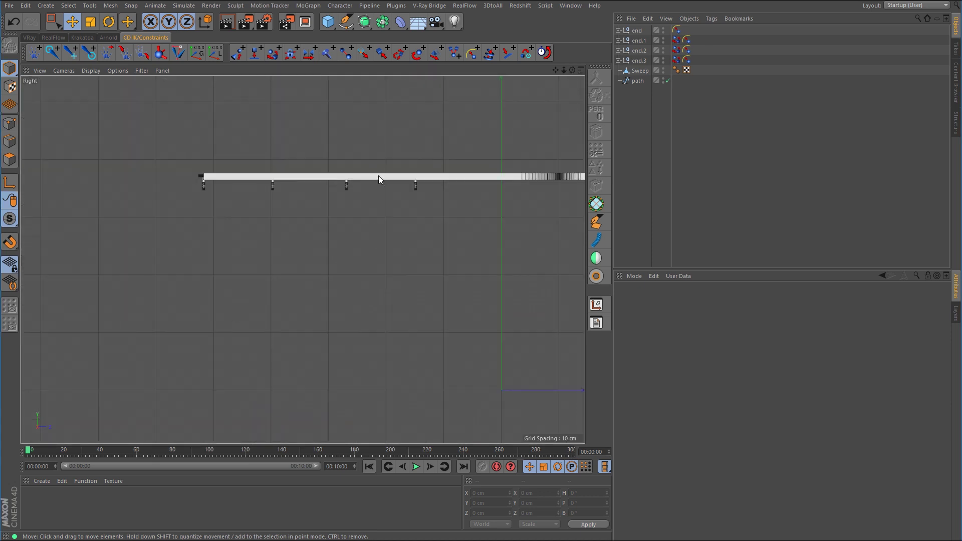
scroll(378, 175, up, 6)
alt+middle_drag(329, 176, 354, 188)
scroll(354, 187, down, 1)
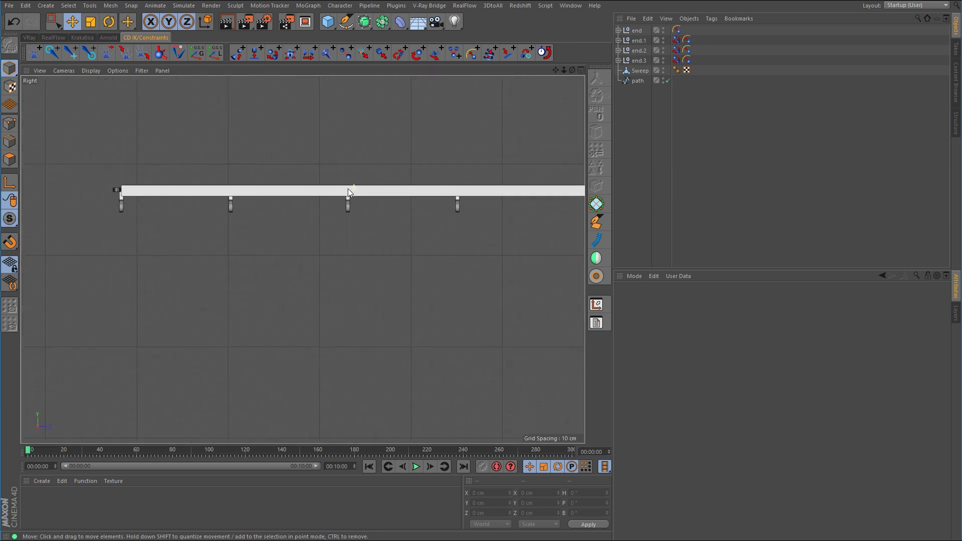
scroll(348, 192, down, 1)
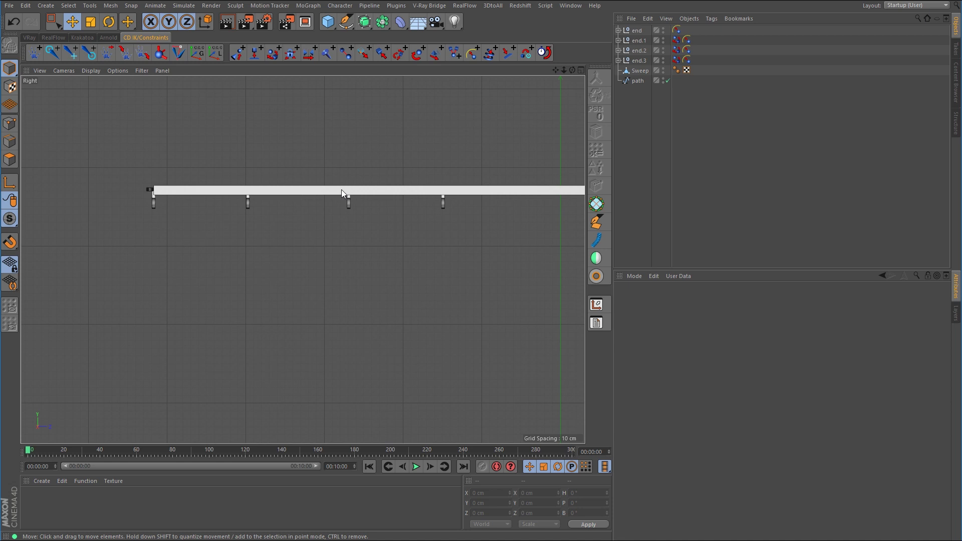
scroll(320, 203, up, 2)
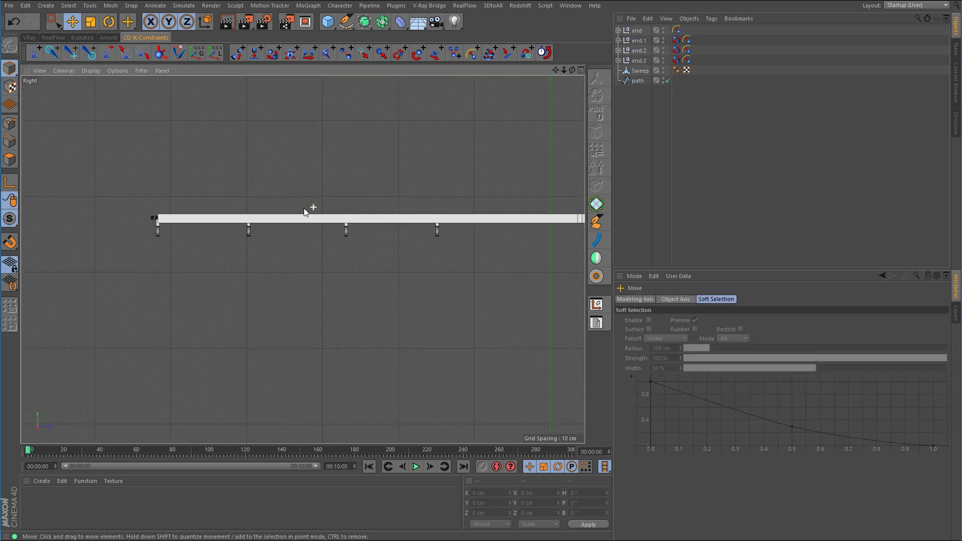
click(346, 22)
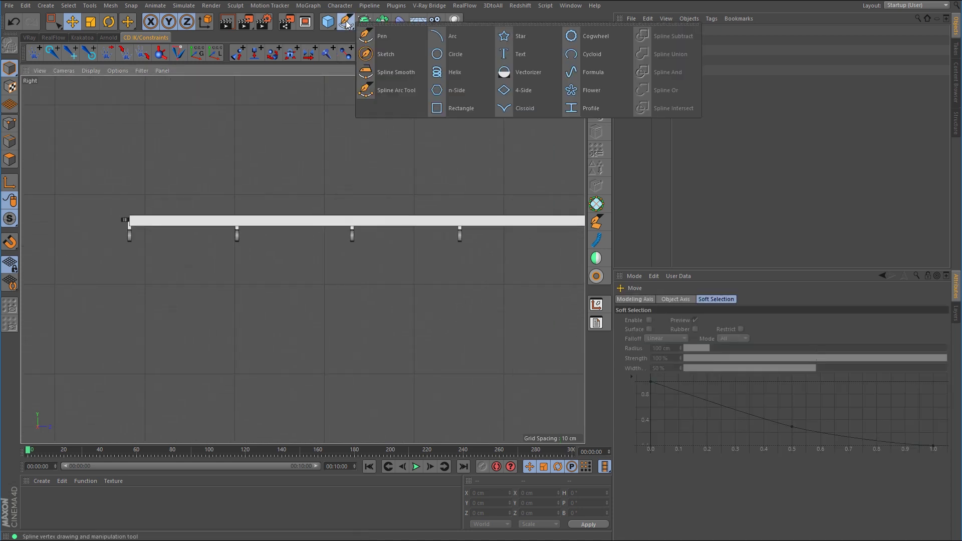
click(392, 35)
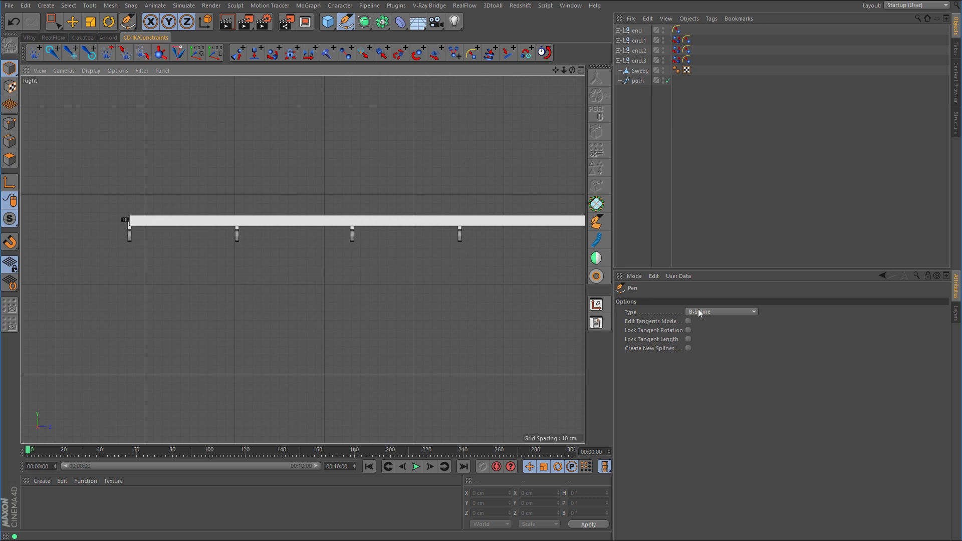
click(723, 310)
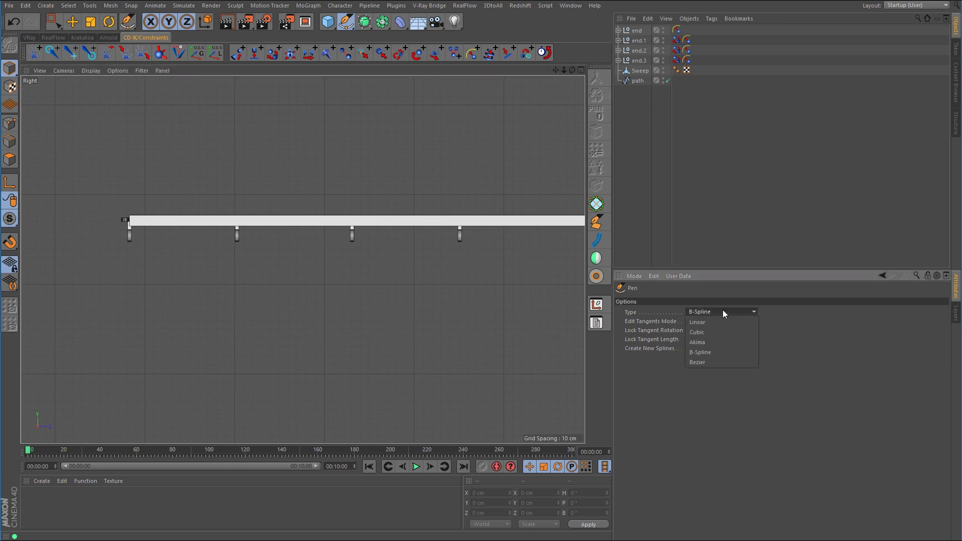
click(712, 352)
scroll(129, 275, up, 3)
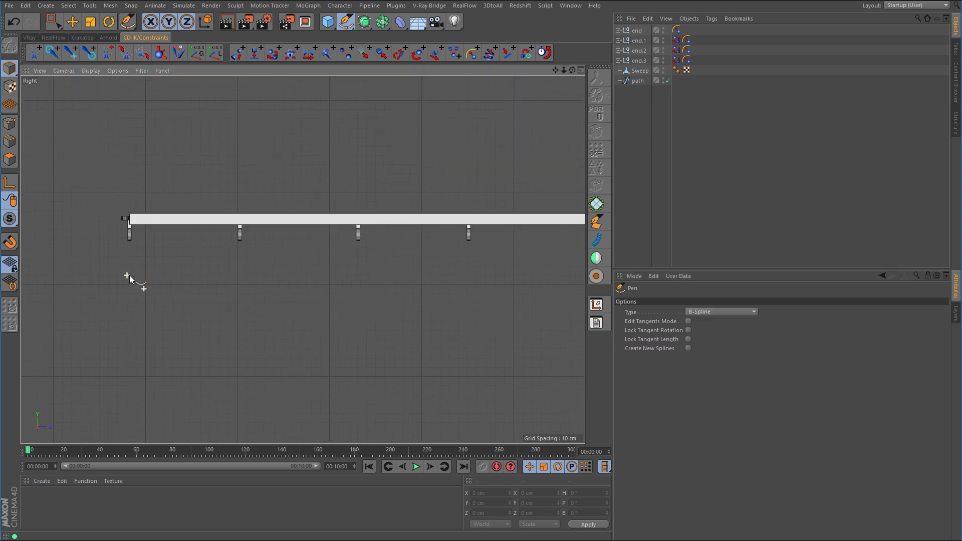
click(105, 257)
click(129, 222)
click(198, 328)
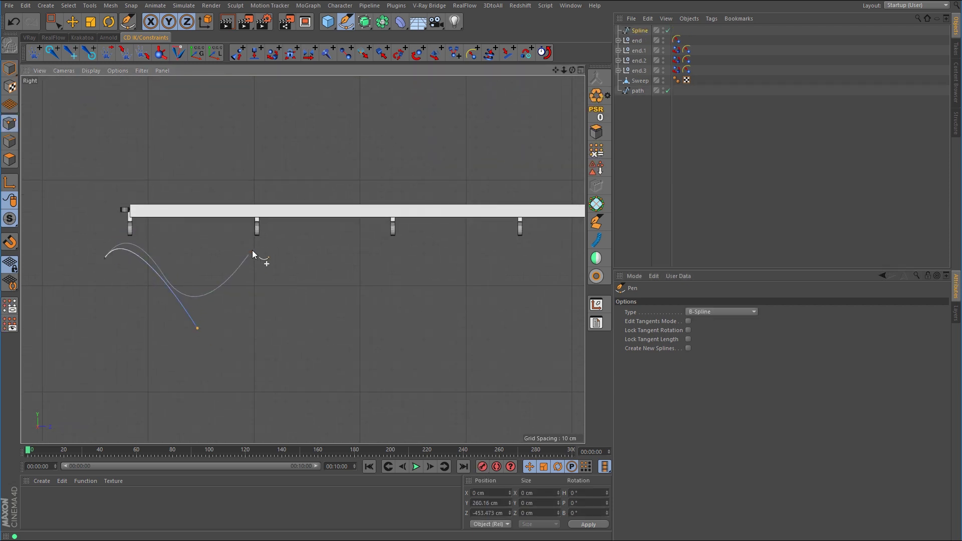
click(257, 222)
click(324, 326)
click(393, 224)
click(446, 313)
click(519, 230)
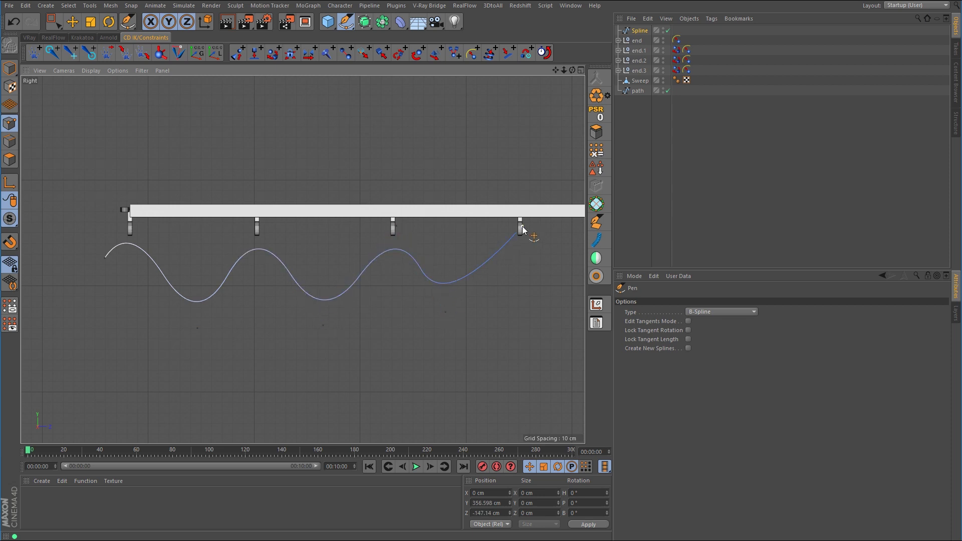
Step: Raise the wave spline's first three crest control points so the curve's peaks meet the first three hangers
click(54, 22)
drag(189, 168, 180, 148)
drag(304, 179, 241, 264)
drag(307, 170, 304, 145)
drag(419, 193, 376, 242)
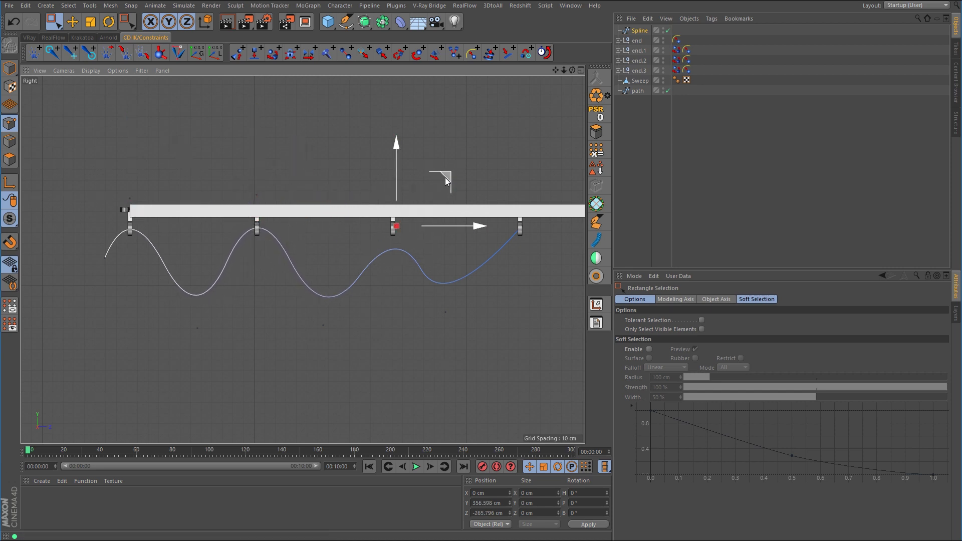
drag(445, 178, 447, 146)
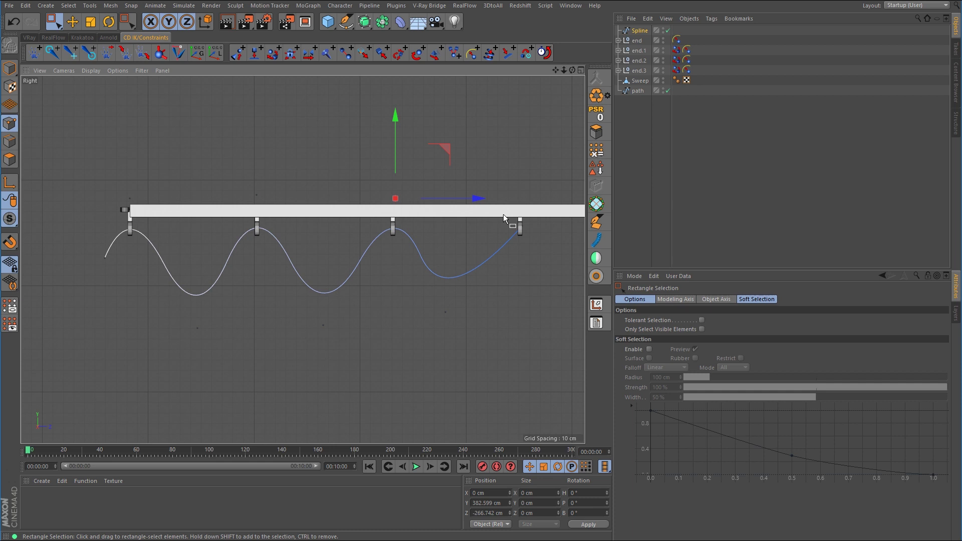
Step: In the Perspective view, sweep a circle of 4 cm radius along the wave spline to form a hose
middle_click(411, 302)
middle_click(261, 209)
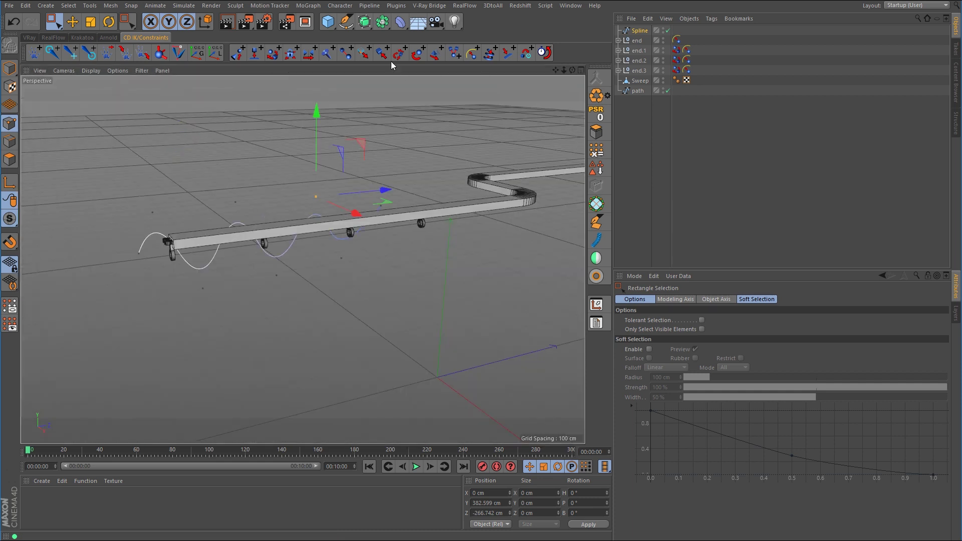
click(364, 22)
click(402, 71)
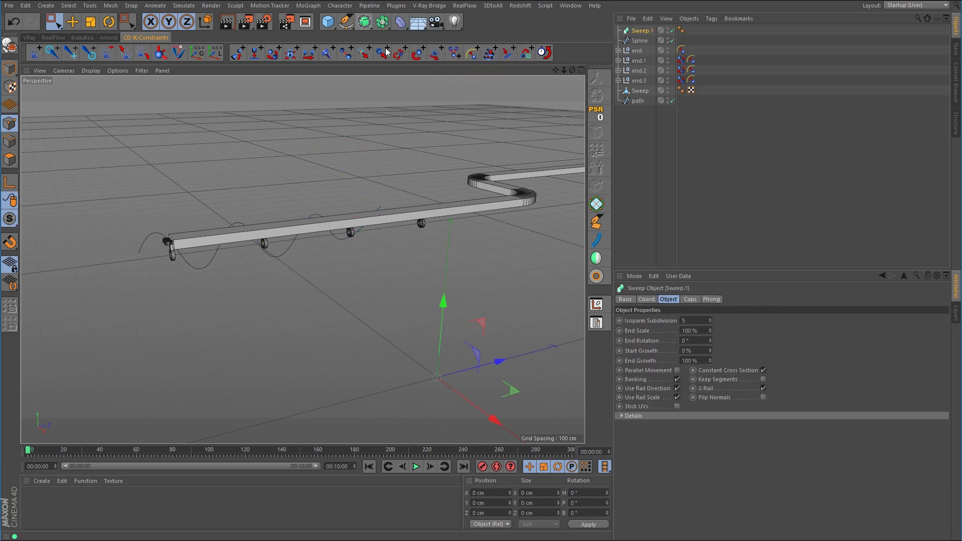
click(345, 25)
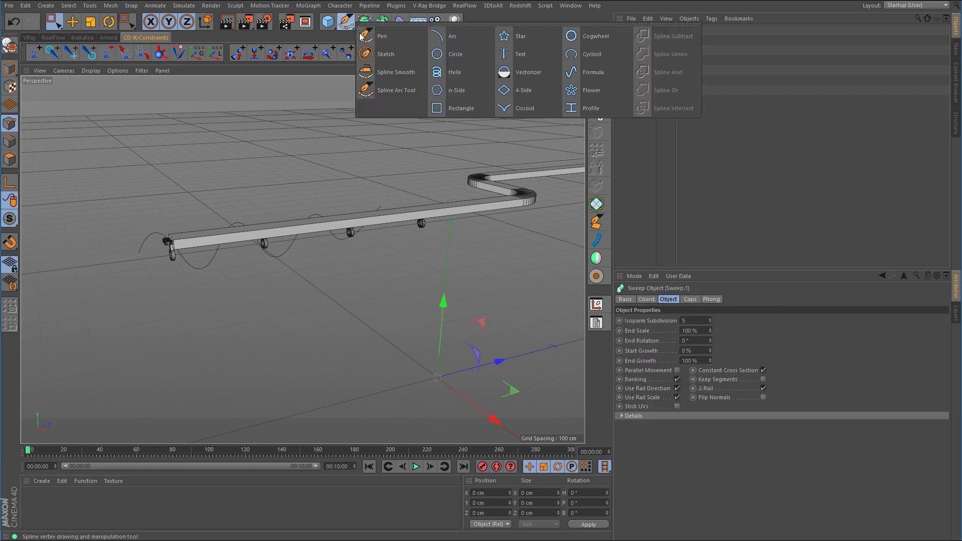
click(453, 53)
drag(642, 43, 647, 43)
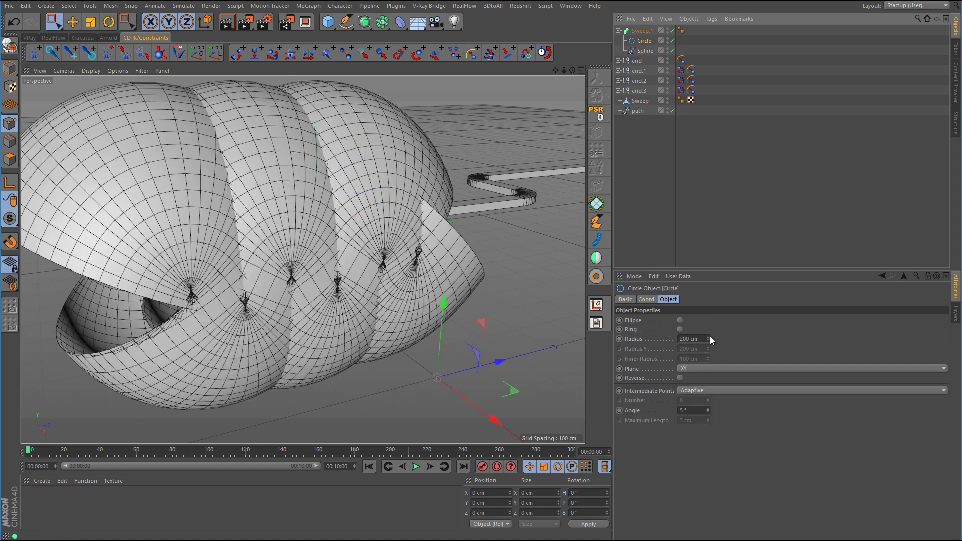
mouse_move(709, 338)
mouse_down()
mouse_move(709, 441)
mouse_move(709, 339)
mouse_up()
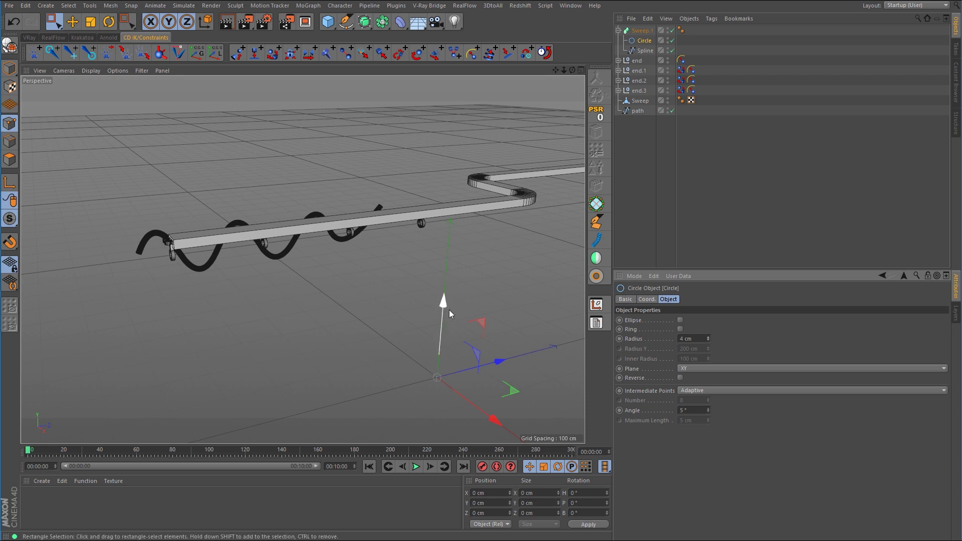
Step: Set the circle profile's intermediate points to Uniform and lower their number to about 4
alt+drag(245, 300, 474, 253)
scroll(513, 248, up, 5)
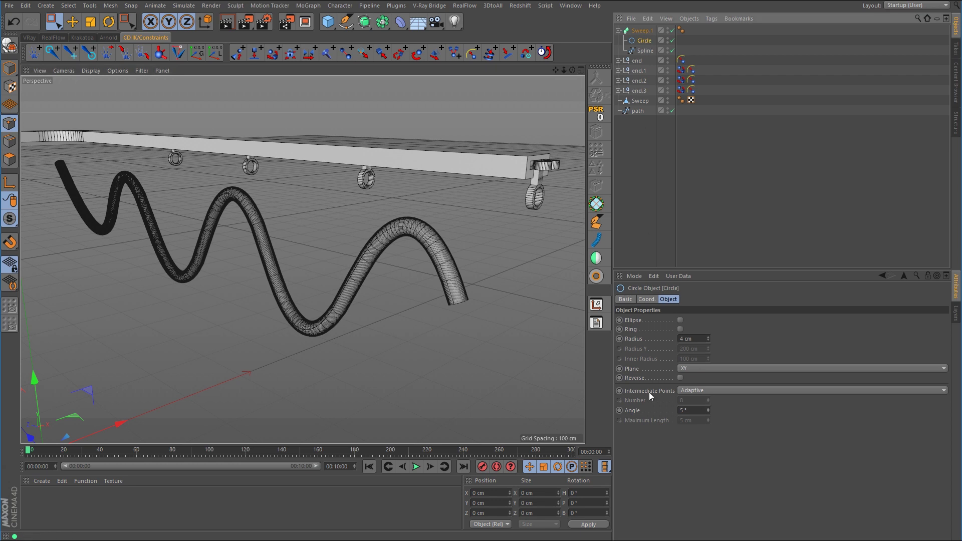
click(695, 391)
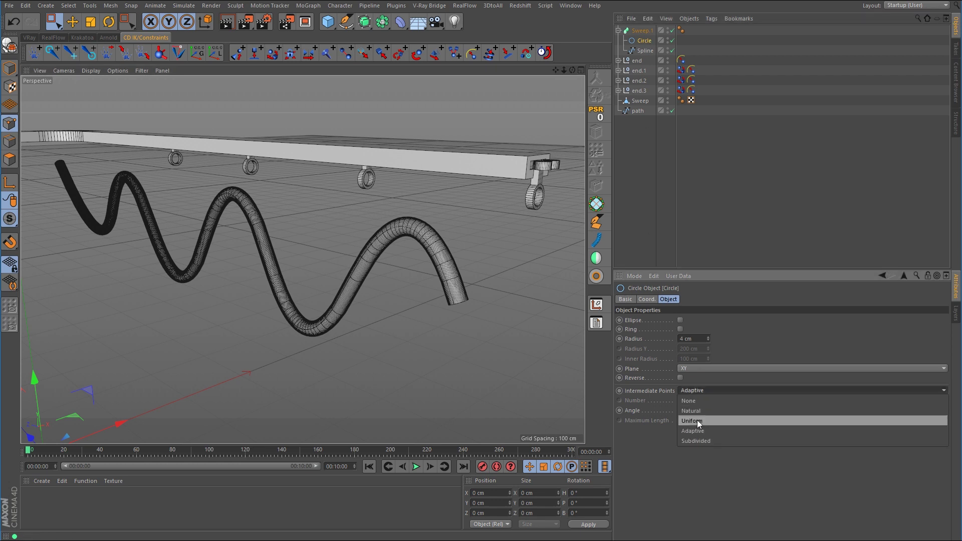
click(697, 420)
click(709, 402)
click(709, 401)
click(709, 402)
click(709, 402)
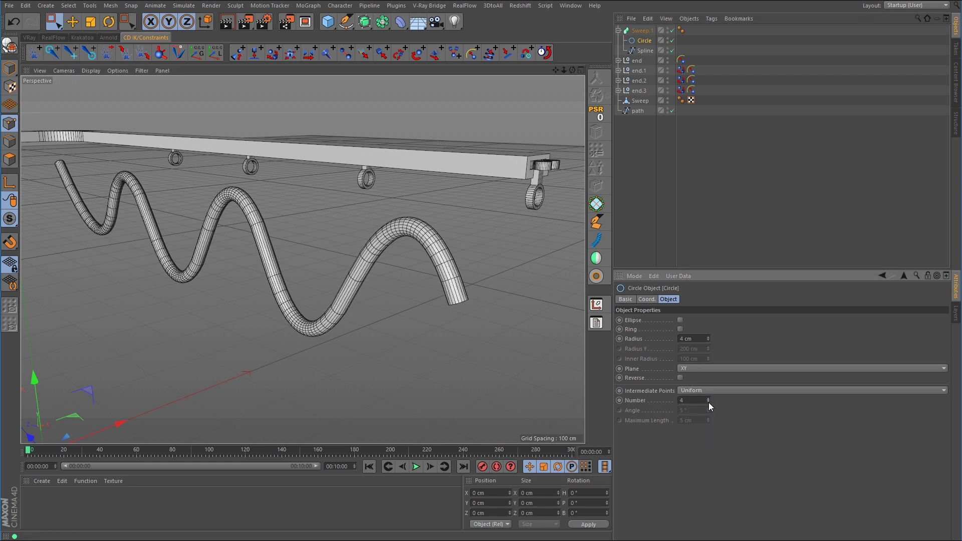
click(709, 402)
Step: Set the wave spline's intermediate points to Uniform with a number of 40
click(646, 50)
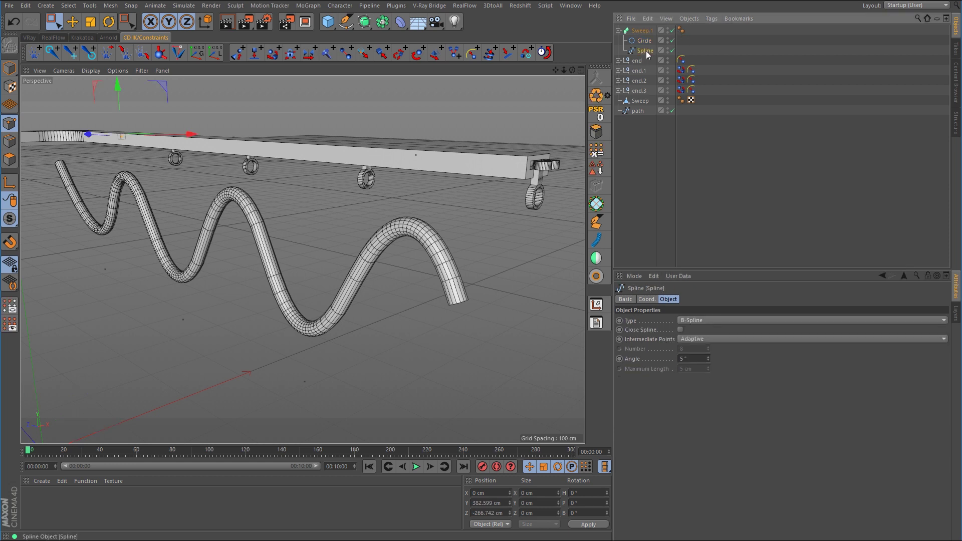
click(704, 338)
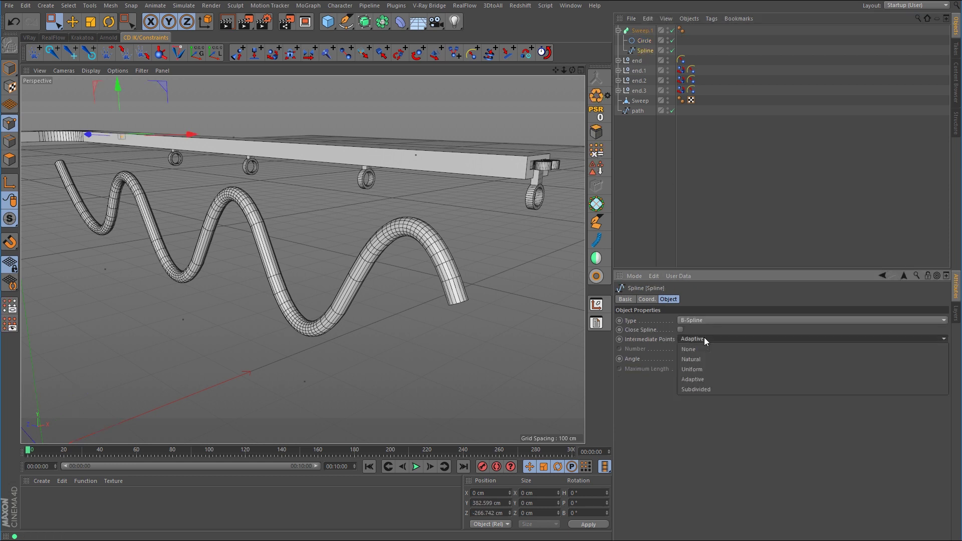
click(705, 371)
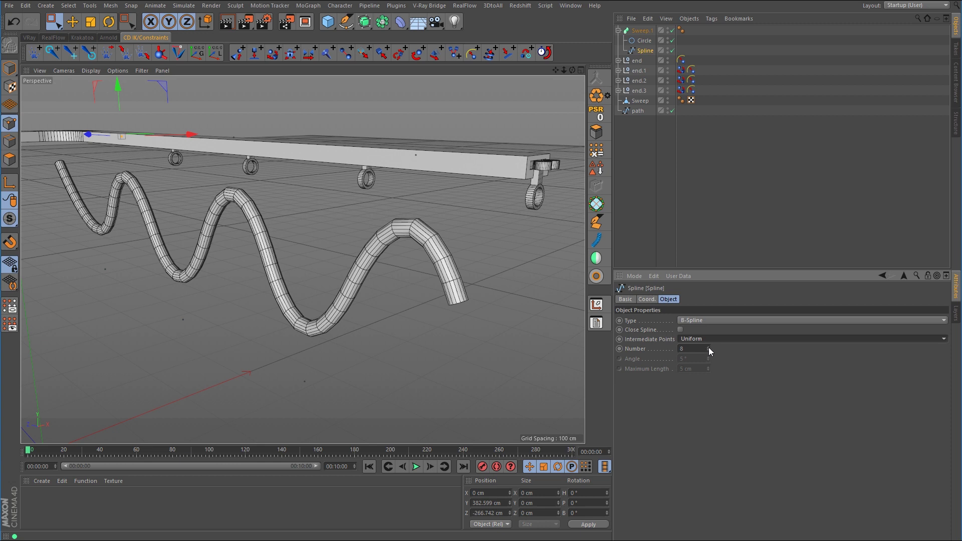
drag(709, 347, 709, 331)
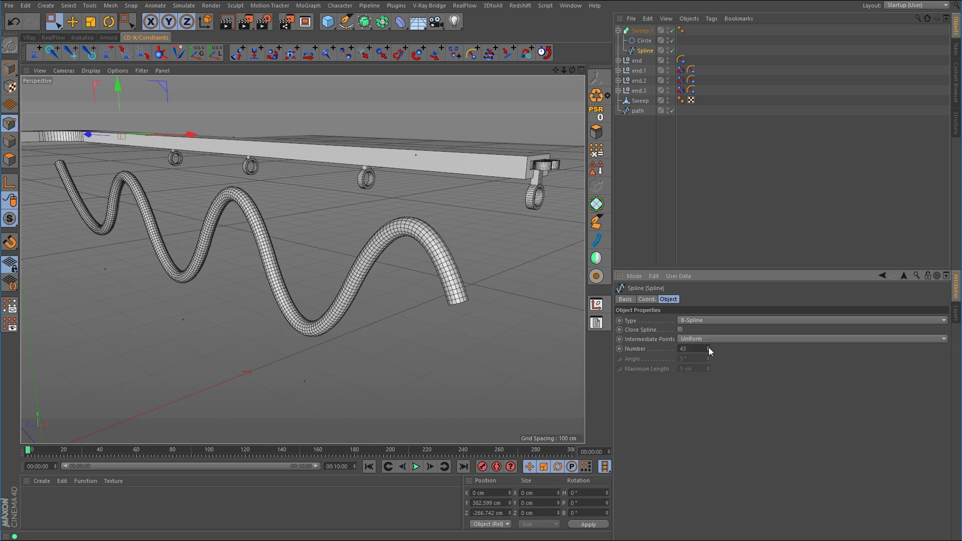
click(709, 351)
click(709, 351)
click(709, 351)
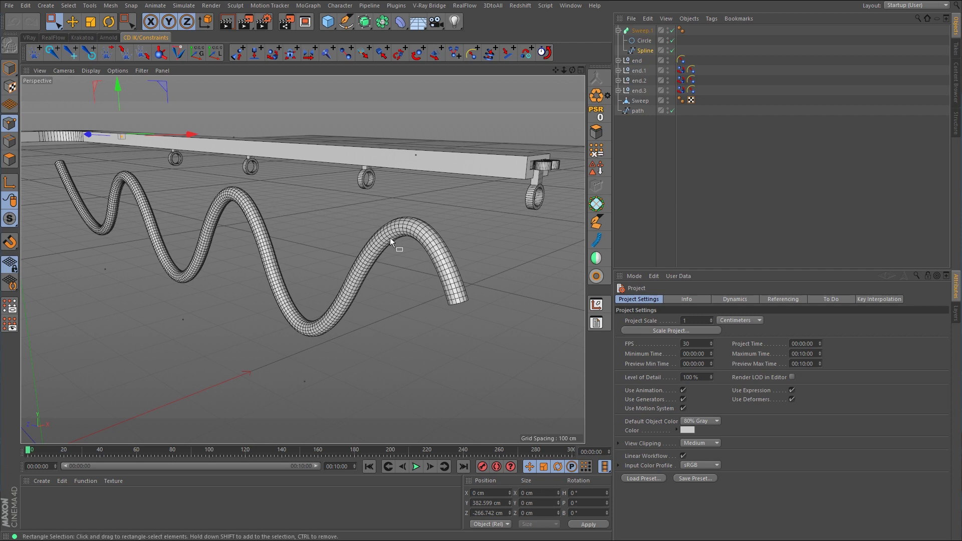
Step: Select all points of the wave spline and add a CD Points Constraint with a target null for each point
click(647, 50)
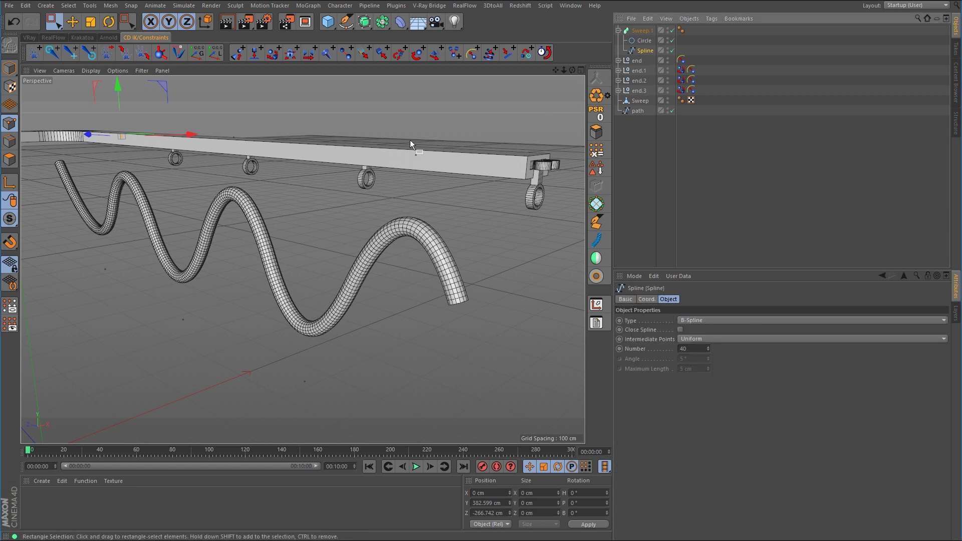
key(ctrl+a)
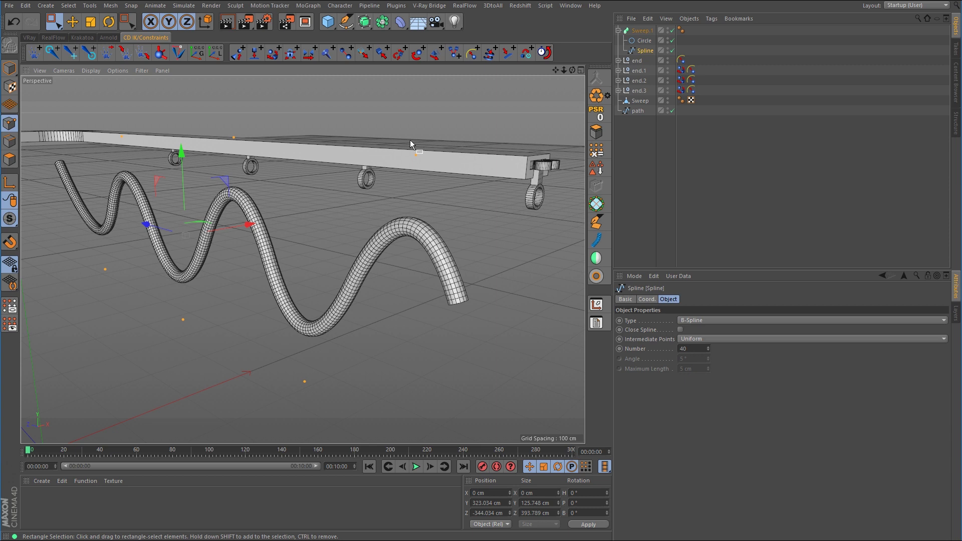
click(364, 54)
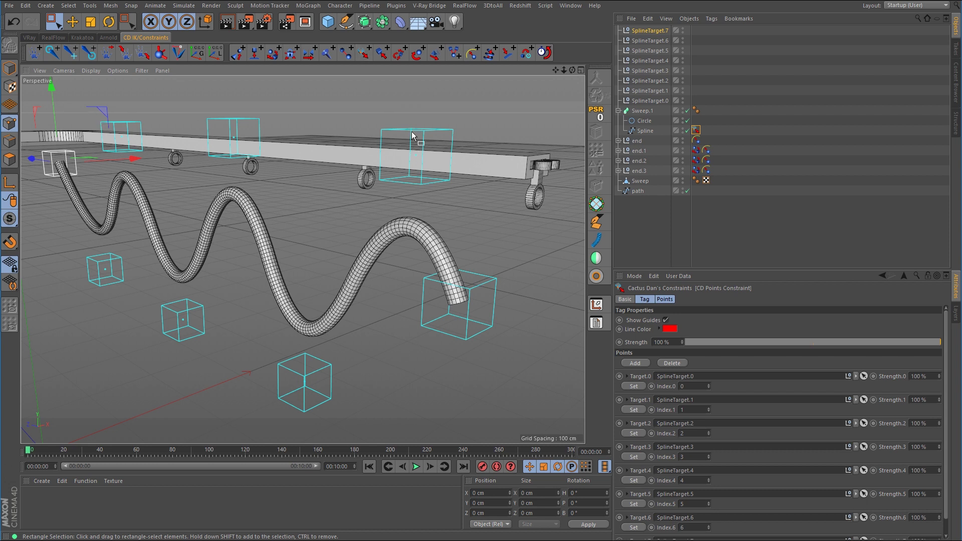
click(388, 188)
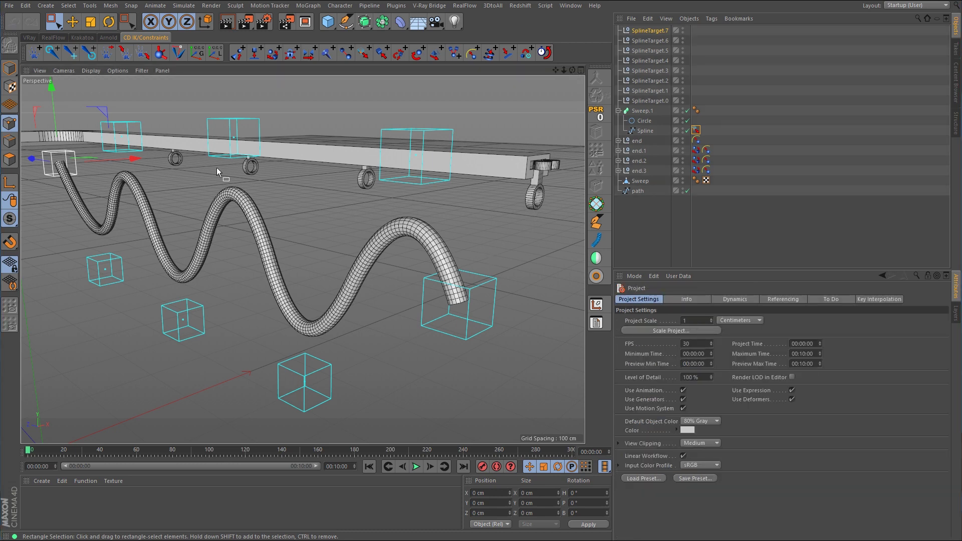
Step: Test the hangers' travel by sliding the Position of the end null's CD Spline Constraint to about 47% and back to 0%
alt+drag(353, 183, 302, 221)
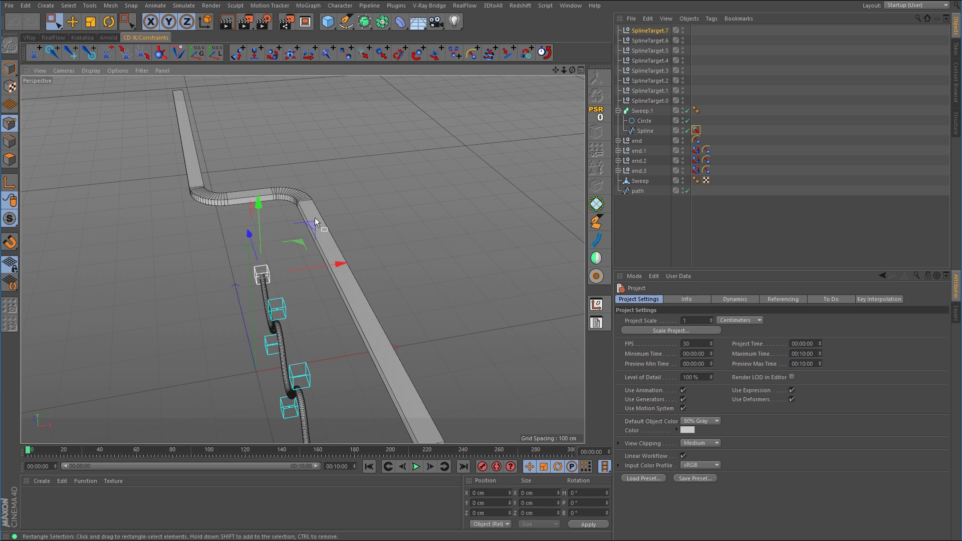
mouse_move(296, 341)
alt+mouse_down()
mouse_move(365, 308)
mouse_move(296, 247)
alt+mouse_up()
scroll(296, 246, up, 3)
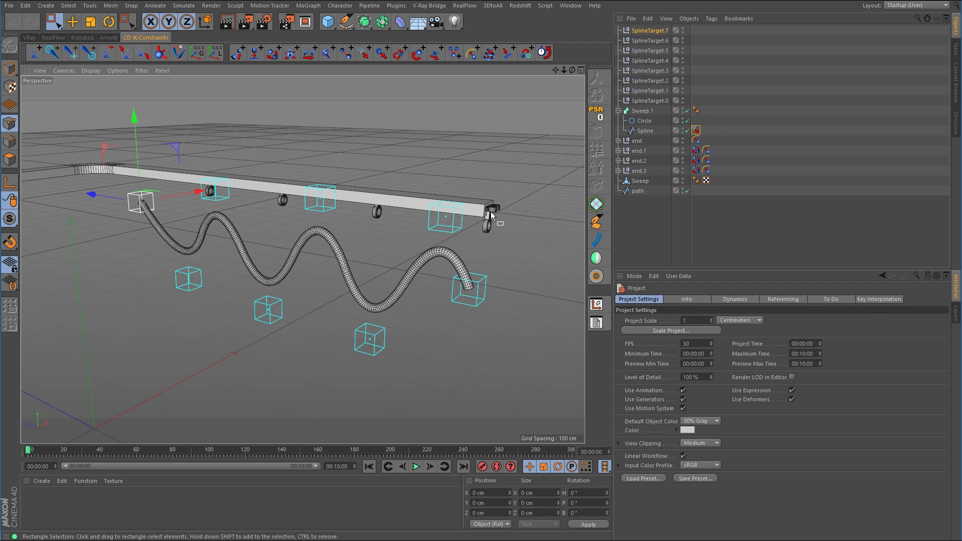
alt+drag(491, 211, 282, 263)
alt+right_drag(282, 264, 393, 260)
click(696, 141)
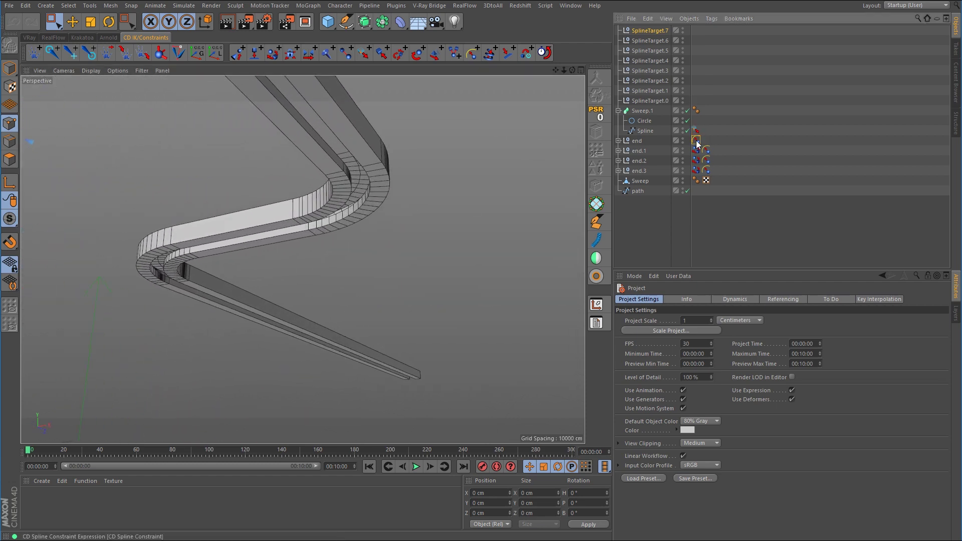
drag(703, 383, 816, 383)
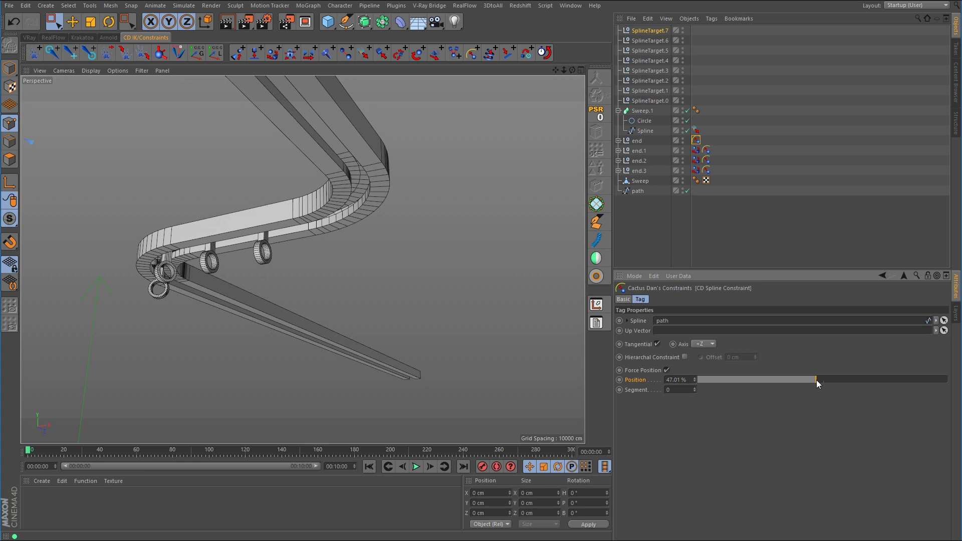
drag(816, 380, 698, 381)
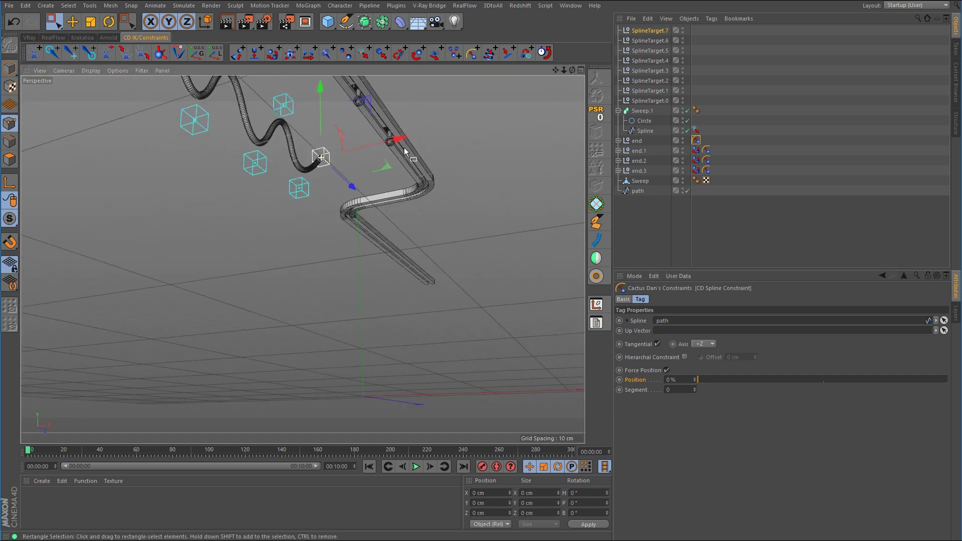
alt+drag(404, 148, 389, 215)
alt+right_drag(290, 159, 381, 168)
alt+drag(290, 200, 250, 170)
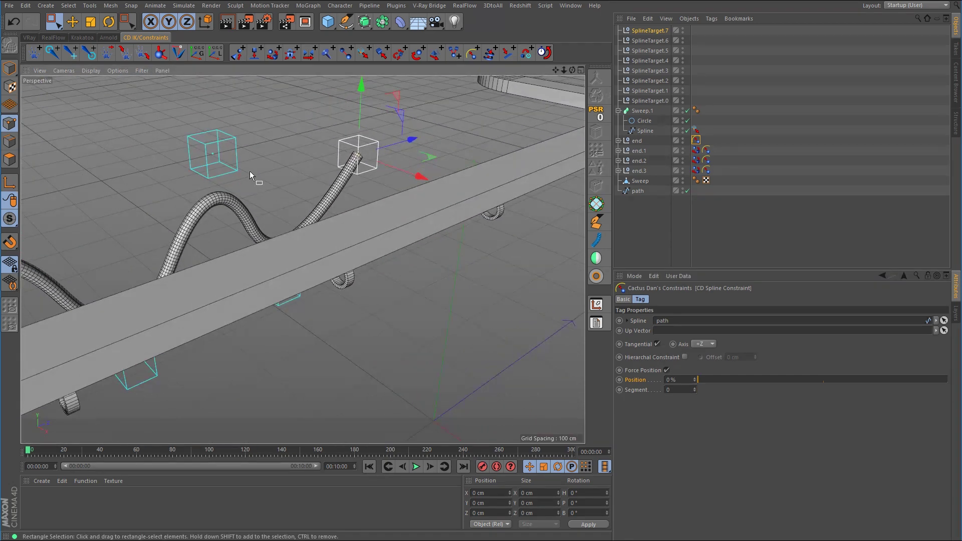
Step: Test rotating SplineTarget.5 by turning its heading to 23° and resetting it to 0°
alt+right_drag(249, 171, 346, 215)
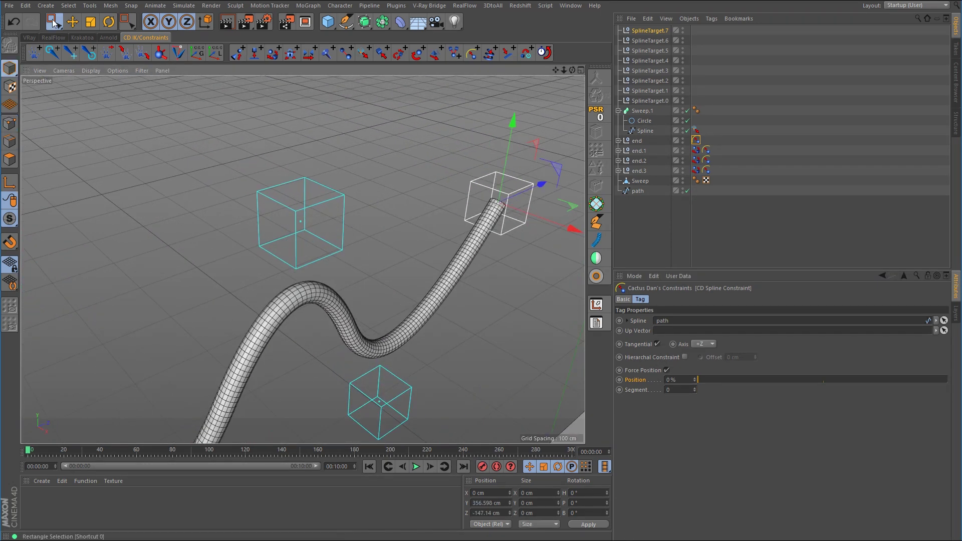
click(72, 22)
click(316, 209)
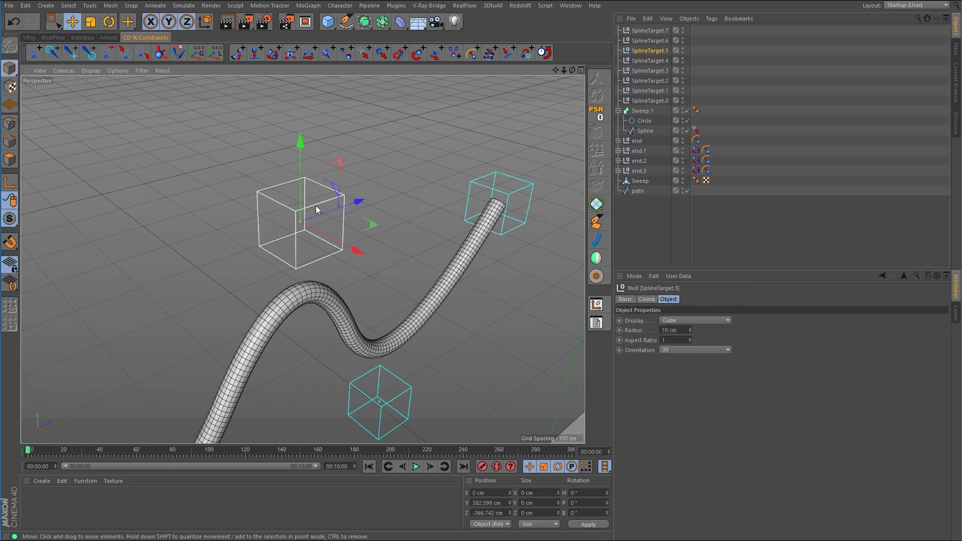
click(647, 299)
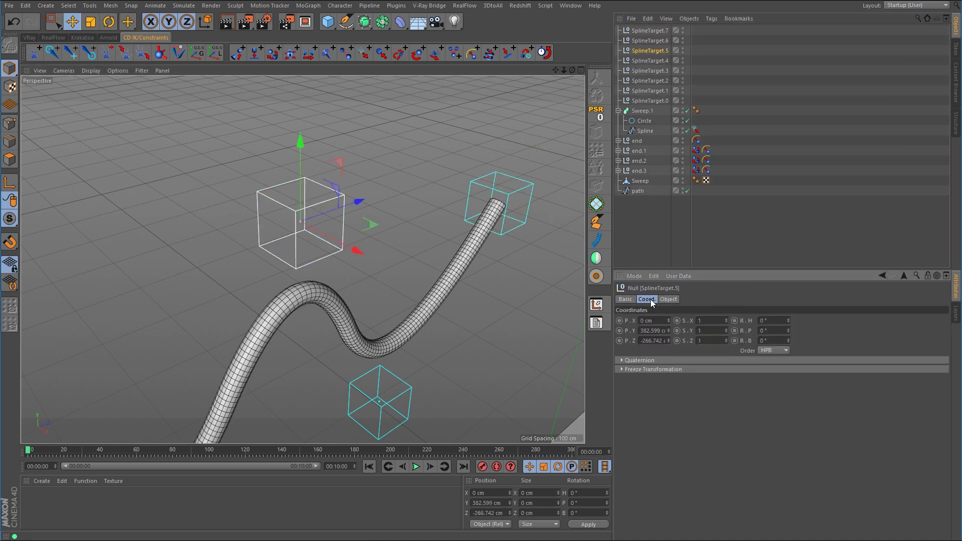
scroll(400, 209, up, 3)
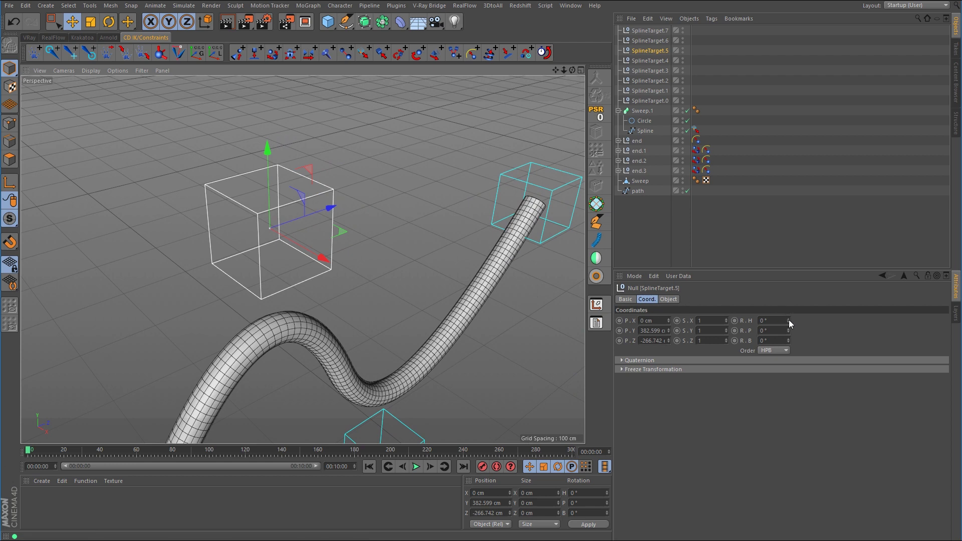
mouse_move(789, 320)
mouse_down()
mouse_move(789, 285)
mouse_move(789, 306)
mouse_up()
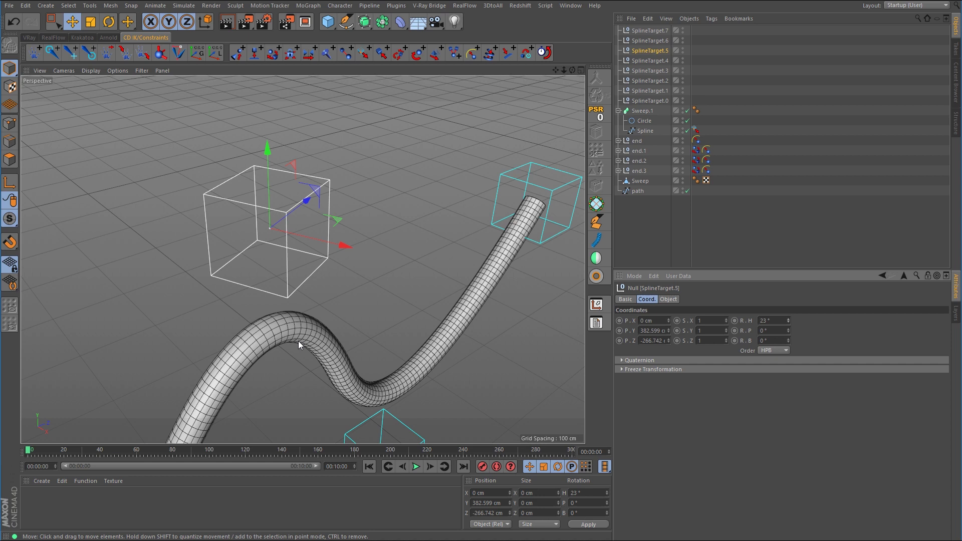
click(782, 319)
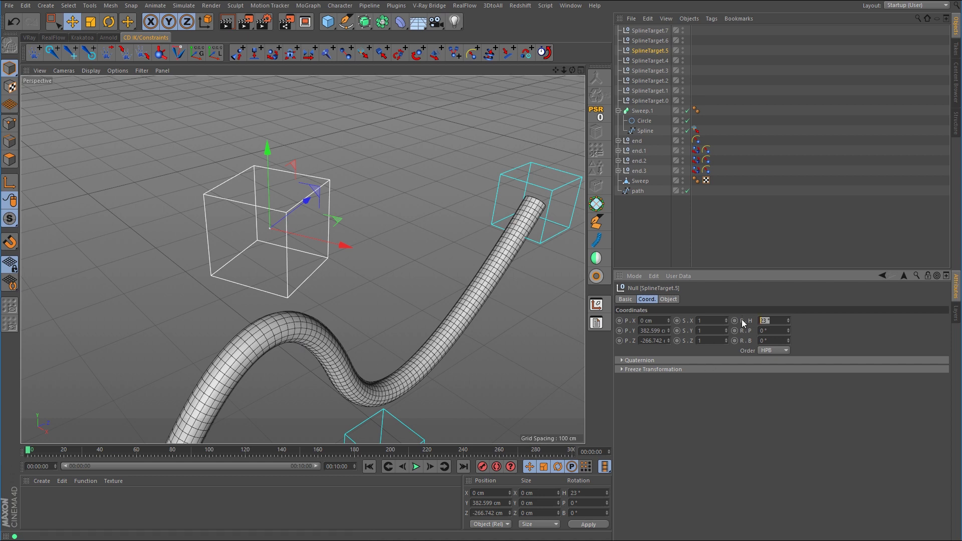
text(0)
key(Return)
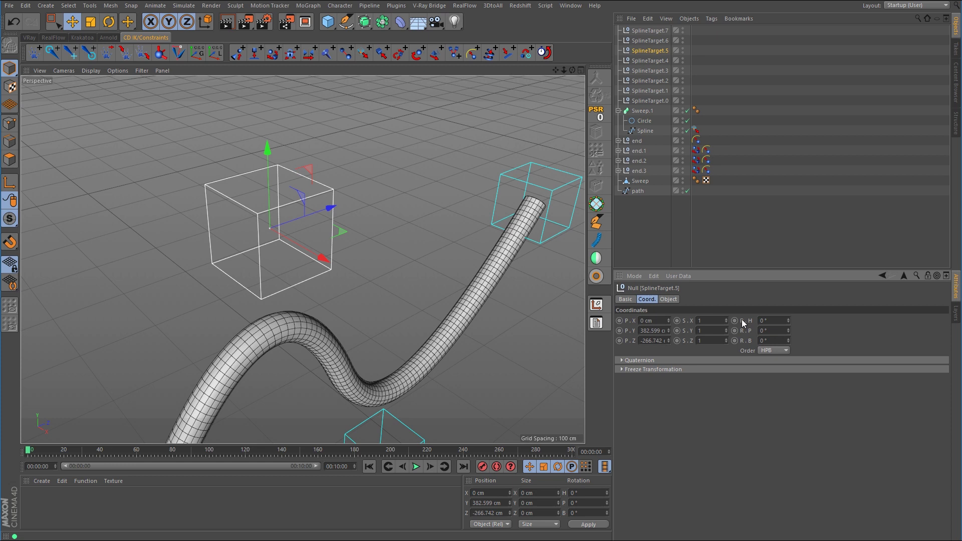
Step: Delete all the SplineTarget nulls and the old wave spline inside Sweep.1
key(e)
middle_click(450, 312)
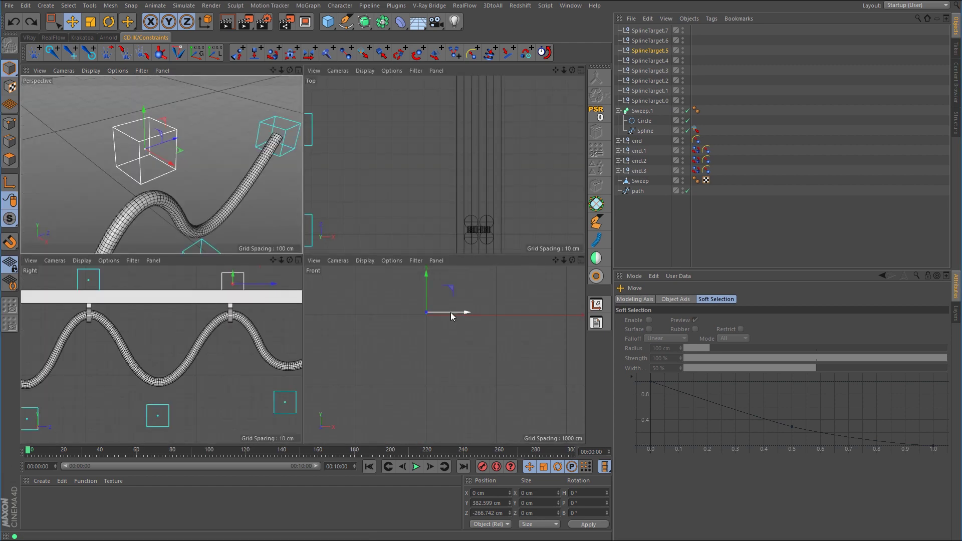
middle_click(217, 314)
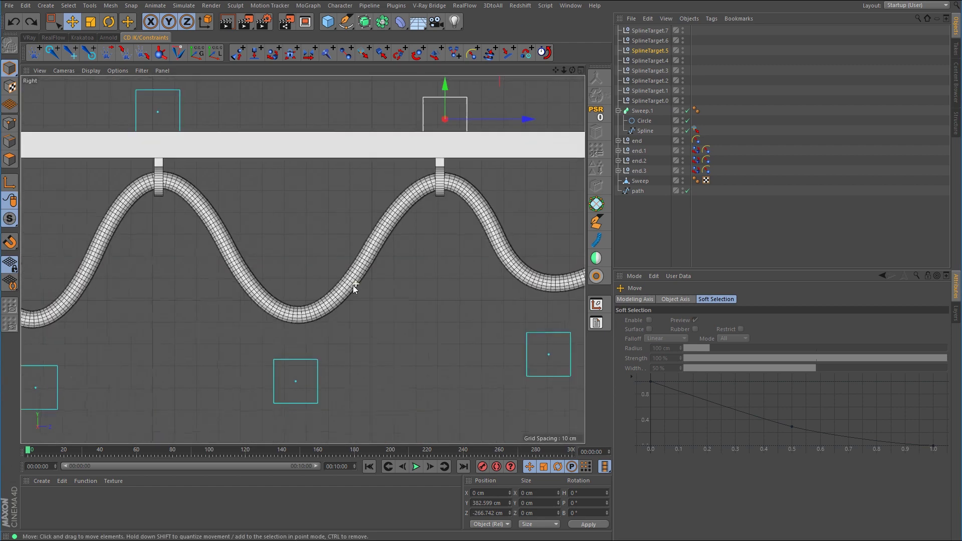
scroll(365, 279, down, 3)
scroll(380, 277, up, 3)
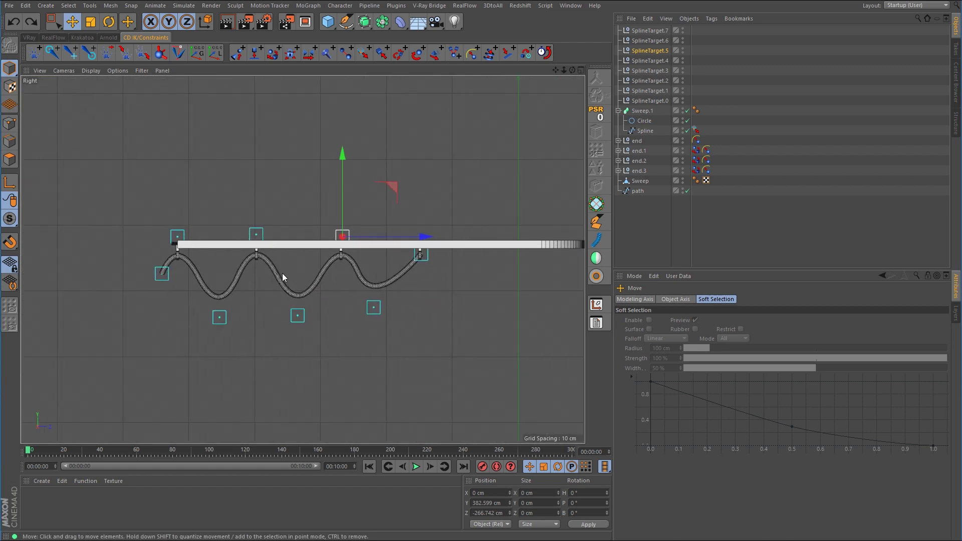
click(654, 30)
shift+click(657, 104)
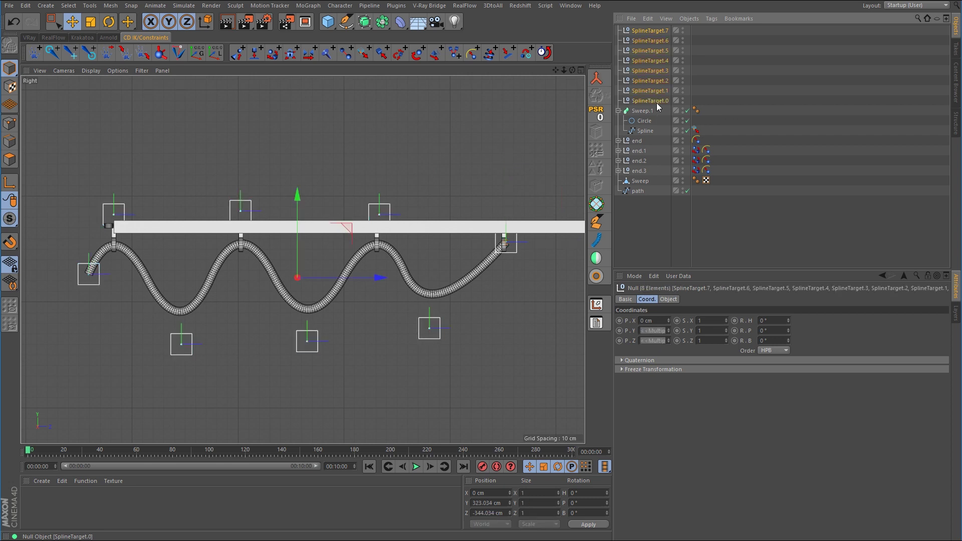
key(Delete)
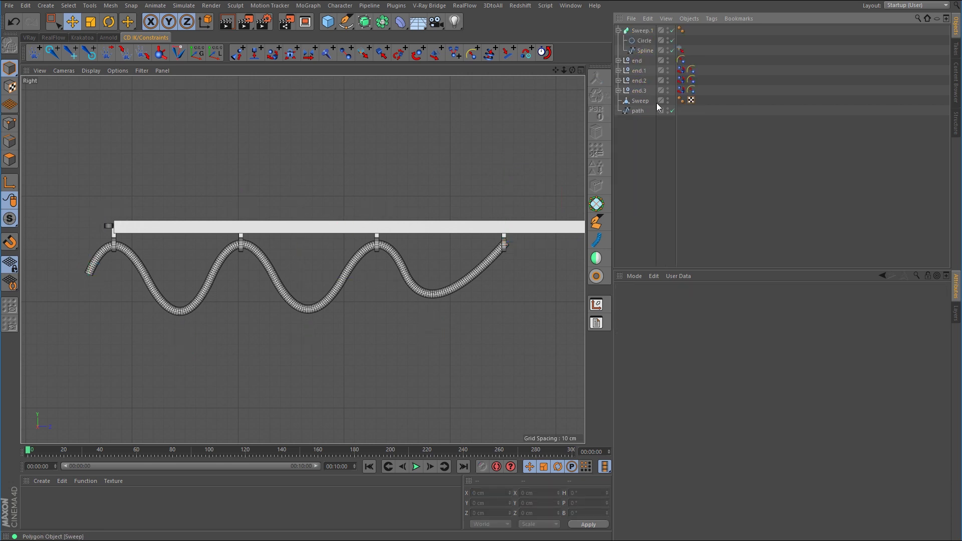
click(649, 52)
key(Delete)
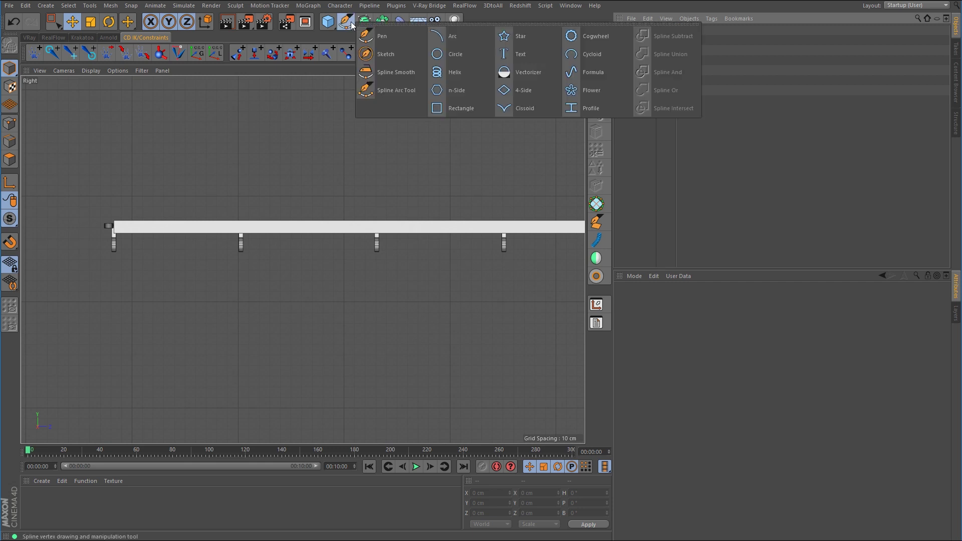
Step: In the Right view, draw a B-spline with the Pen over the first hanger and through a dip to the second, using two points per bend
drag(345, 22, 377, 37)
click(377, 37)
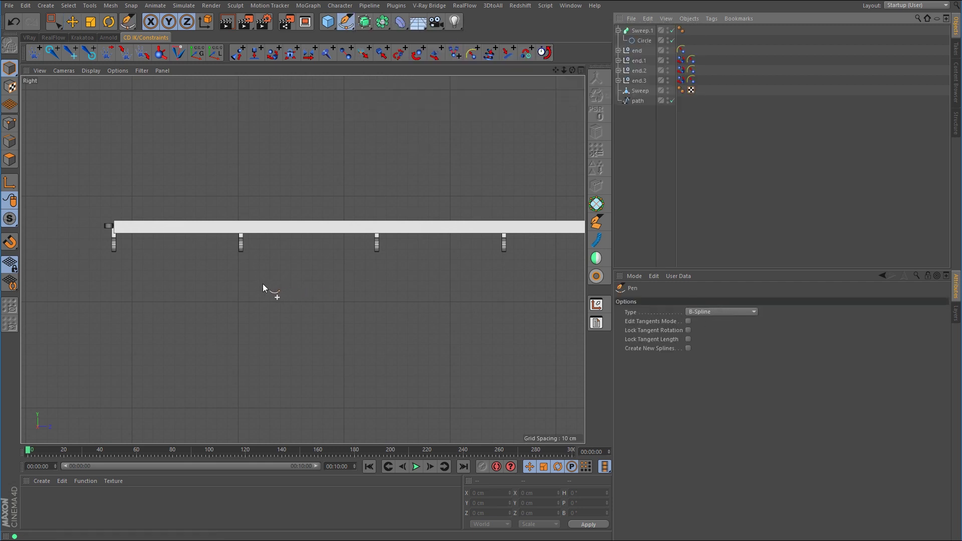
scroll(137, 259, up, 5)
alt+middle_drag(200, 271, 332, 226)
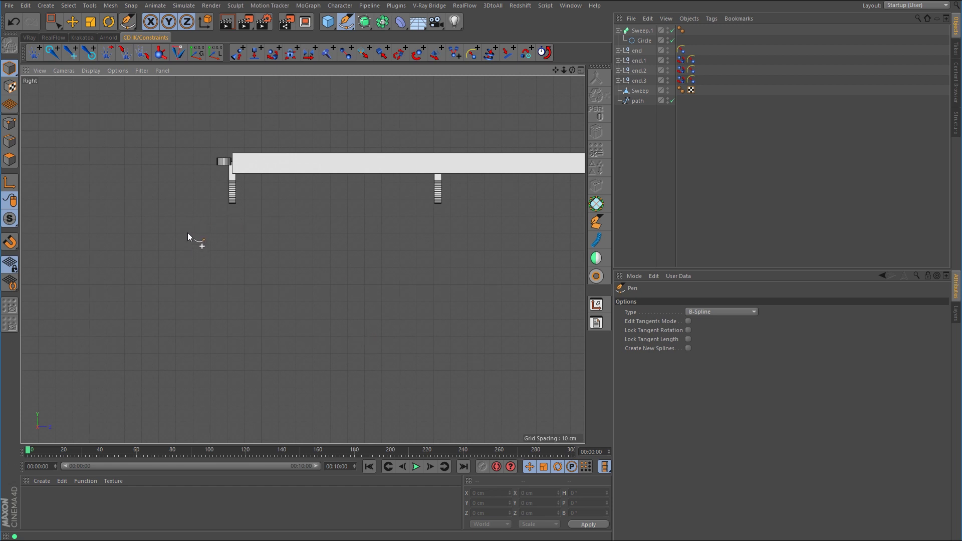
click(186, 239)
click(214, 194)
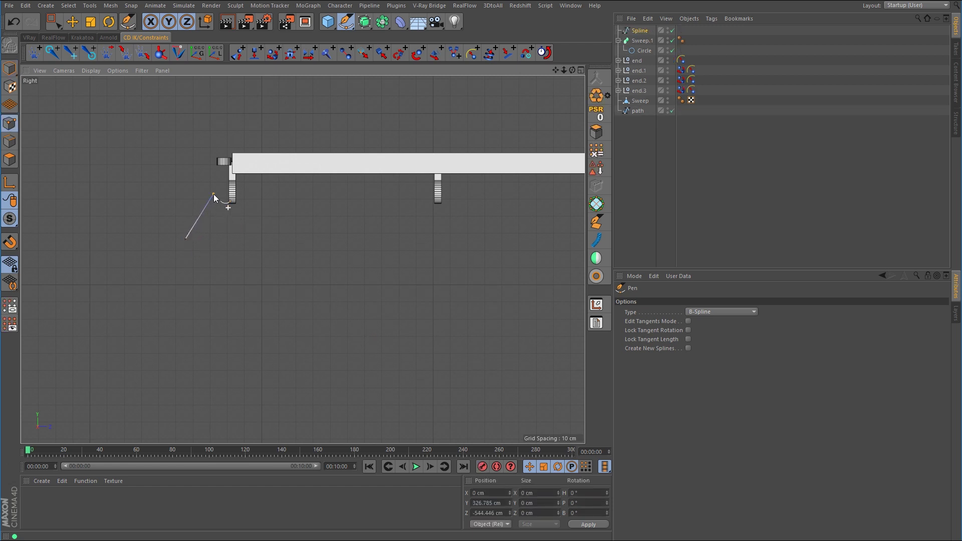
click(255, 191)
click(323, 349)
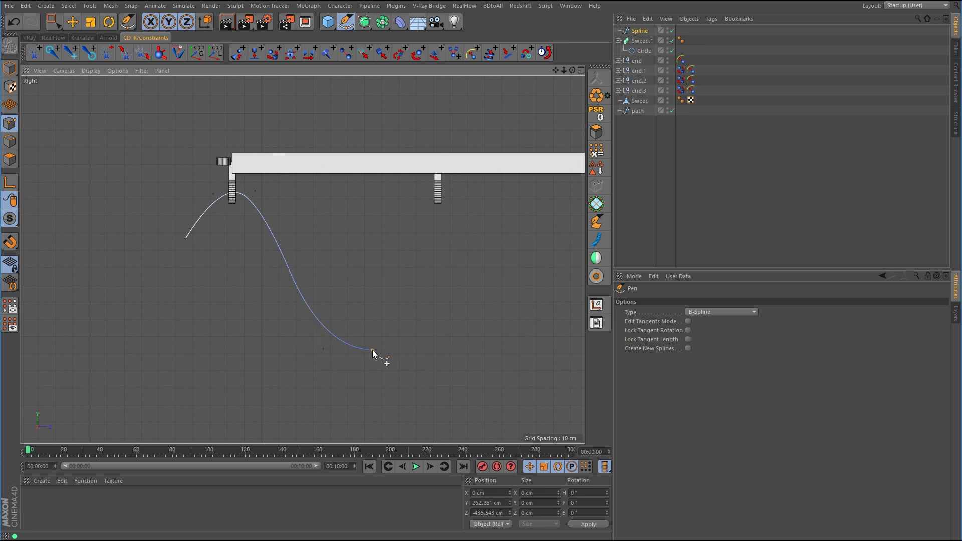
click(372, 349)
click(418, 194)
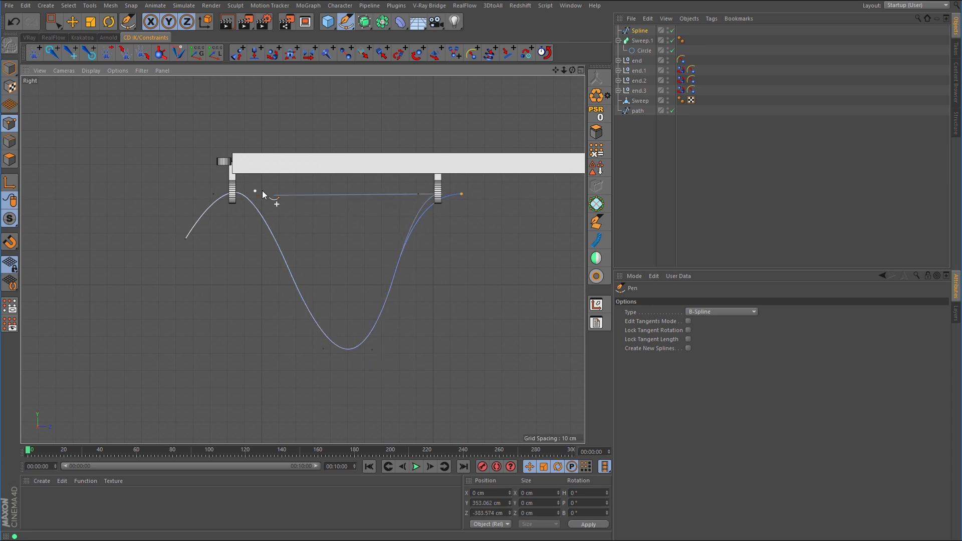
Step: Continue the B-spline through two more dips, over the third hanger and just past the last one, with two points per bend
alt+middle_drag(482, 273, 233, 273)
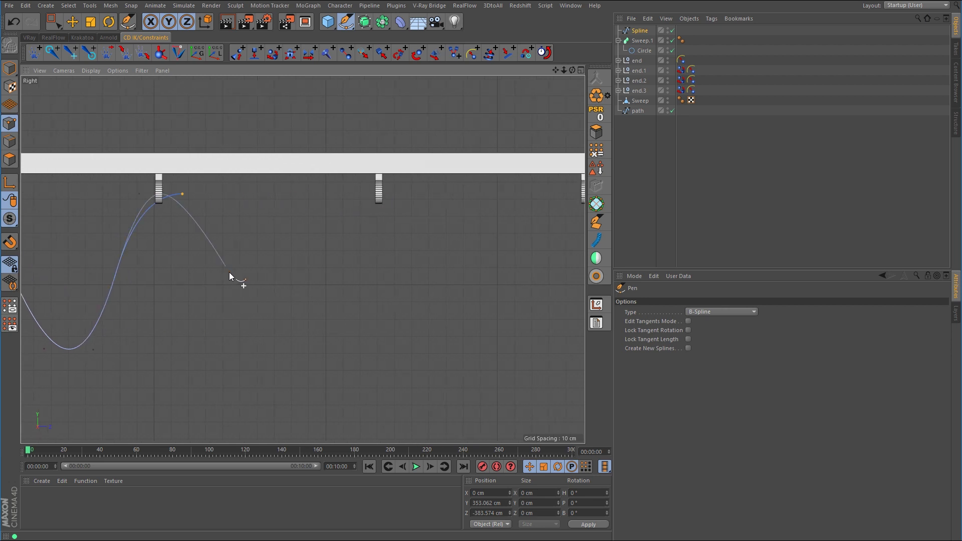
click(262, 356)
click(304, 356)
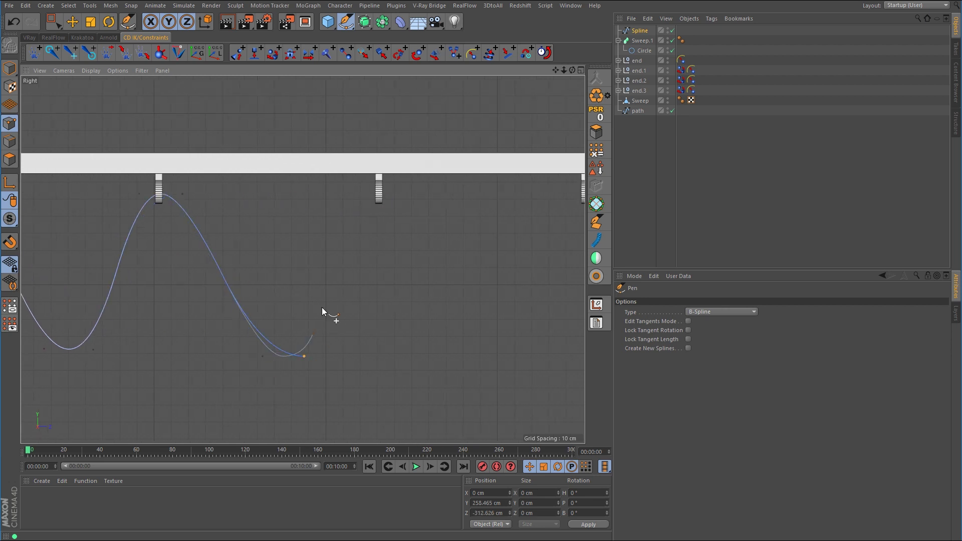
click(355, 194)
click(406, 192)
alt+middle_drag(434, 227, 249, 217)
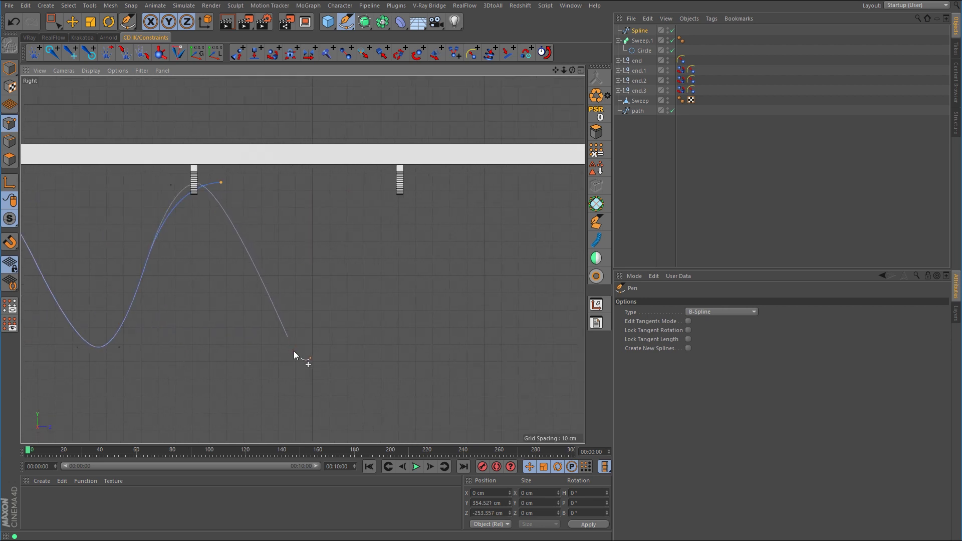
click(294, 351)
click(339, 350)
click(374, 206)
click(438, 176)
key(0)
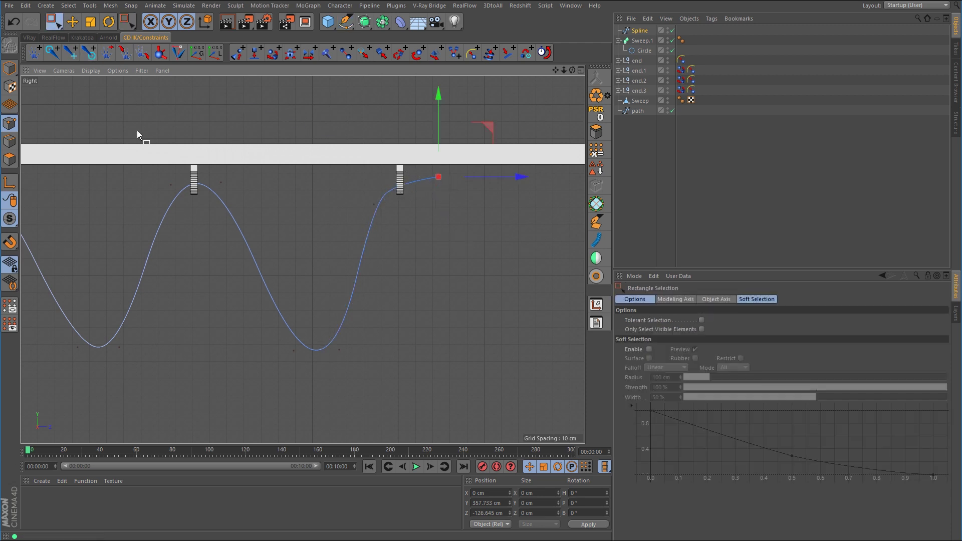
Step: Reposition the spline's two end points to arch over the last hanger and spread apart the two points of the last dip
drag(489, 127, 479, 156)
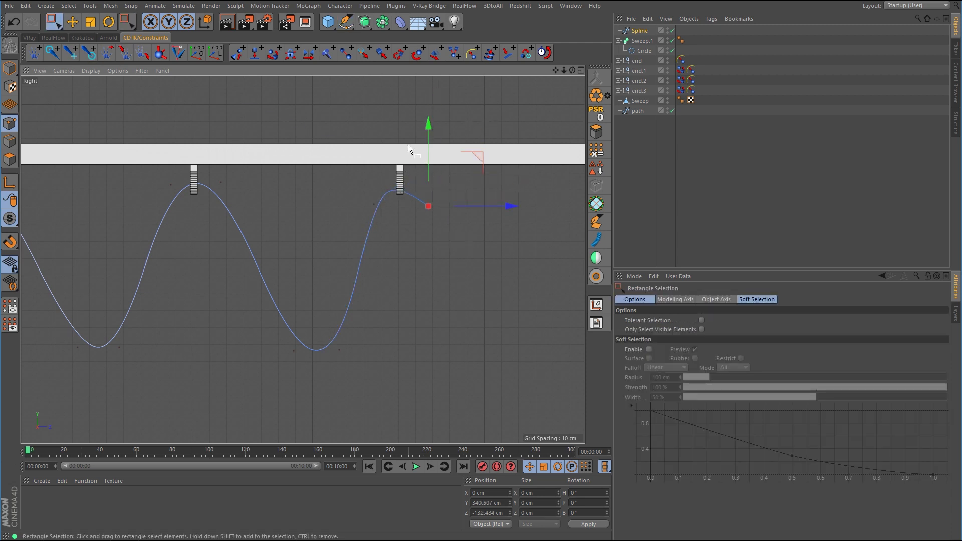
drag(407, 144, 370, 208)
mouse_move(434, 146)
mouse_down()
mouse_move(440, 137)
mouse_move(431, 153)
mouse_move(417, 151)
mouse_up()
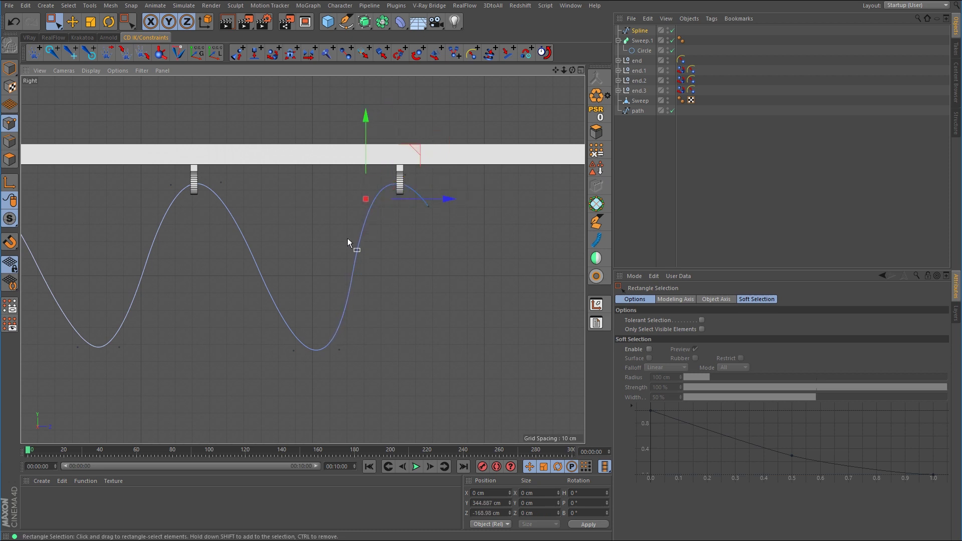
alt+middle_drag(296, 238, 367, 233)
drag(390, 309, 330, 373)
drag(419, 347, 401, 346)
drag(442, 318, 385, 365)
drag(460, 297, 473, 293)
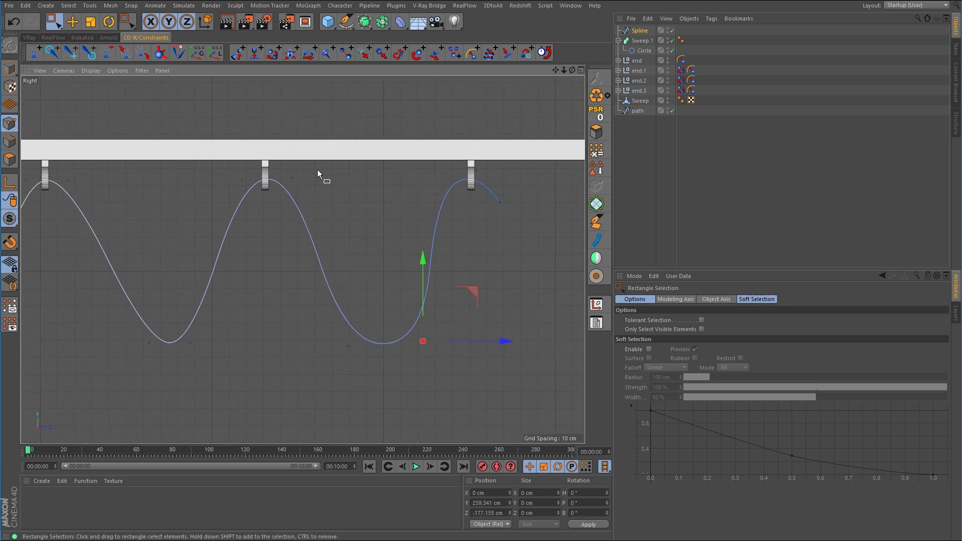
Step: Widen and slightly raise the spline's arch over the third hanger, and spread the two points of the middle dip
drag(334, 158, 283, 196)
drag(341, 134, 351, 138)
drag(208, 167, 284, 181)
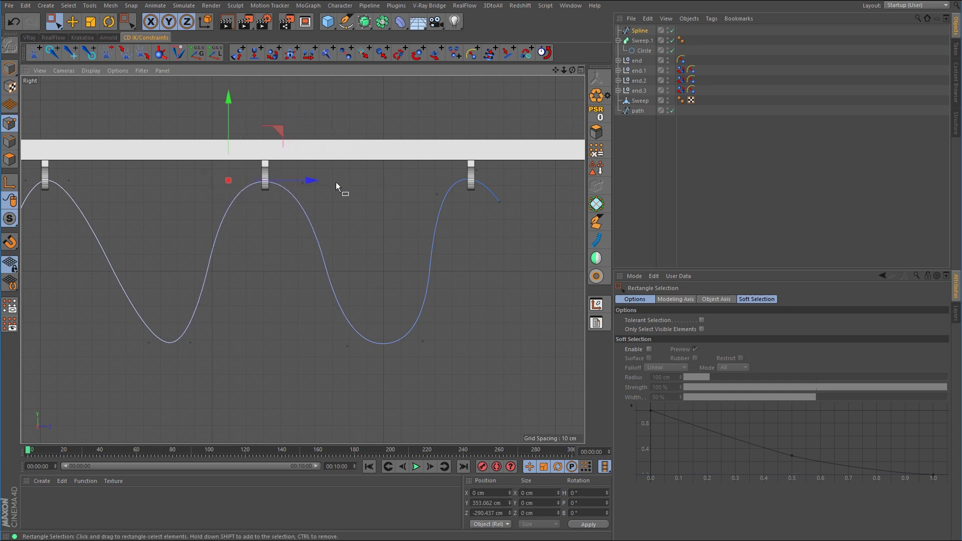
drag(358, 155, 194, 207)
drag(264, 150, 263, 147)
alt+middle_drag(193, 238, 378, 241)
drag(269, 304, 343, 371)
drag(398, 346, 364, 346)
Step: Spread the two spline points around the second hanger and raise them about 2 cm to round the arch
drag(190, 167, 230, 198)
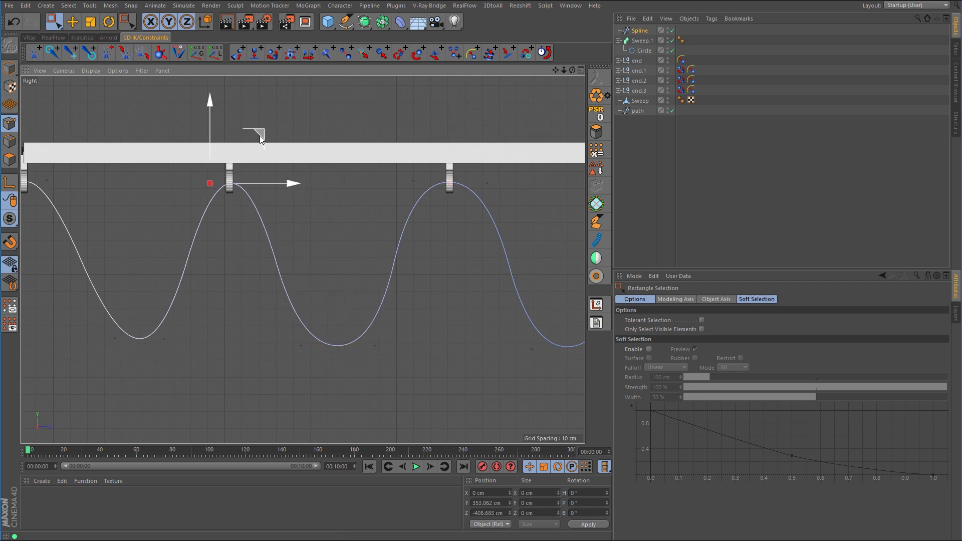
drag(260, 135, 234, 137)
drag(298, 156, 317, 134)
drag(145, 177, 172, 191)
drag(231, 135, 228, 145)
click(229, 183)
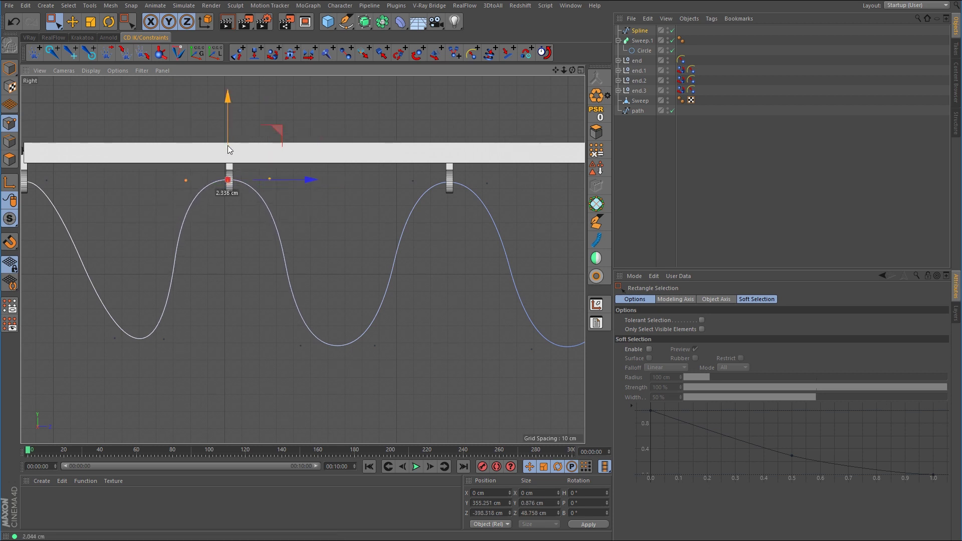
Step: Widen the first dip of the spline and reshape its arch so it passes through the first hanger
alt+middle_drag(227, 145, 263, 287)
scroll(262, 287, up, 2)
drag(280, 333, 320, 365)
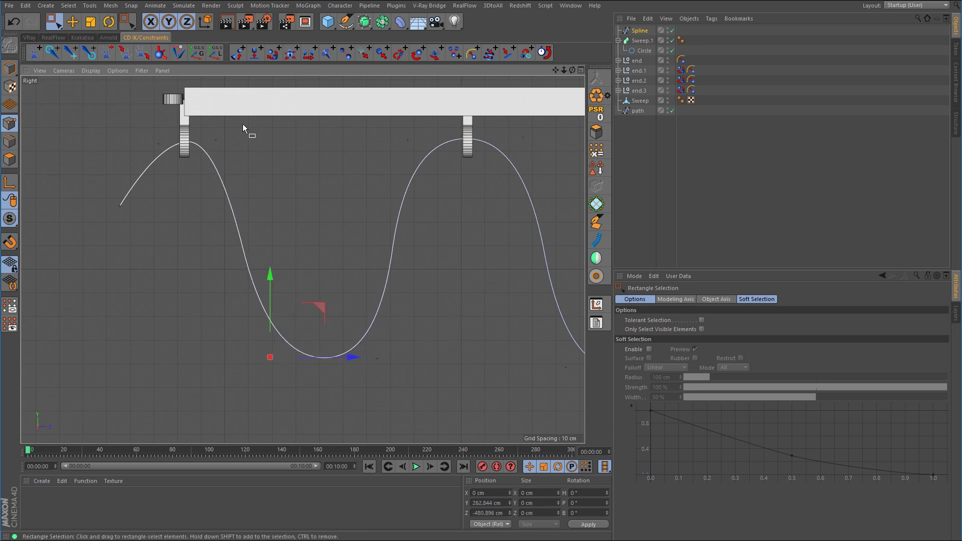
drag(133, 118, 171, 150)
drag(206, 105, 189, 89)
drag(278, 123, 118, 164)
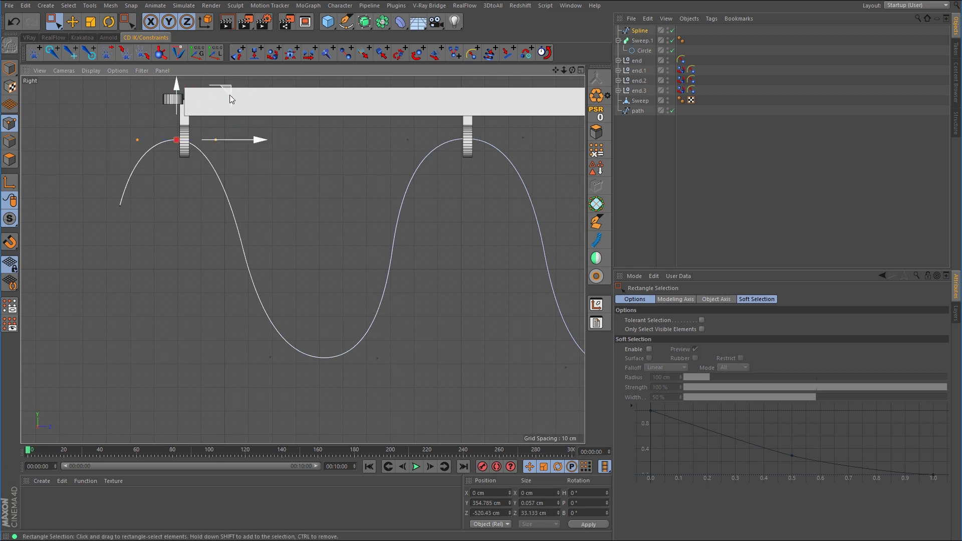
drag(230, 95, 245, 108)
Step: Select all spline points and move them in the Top view along X to about 114 cm, in line with the hangers
middle_click(361, 226)
middle_click(197, 179)
alt+drag(366, 212, 344, 249)
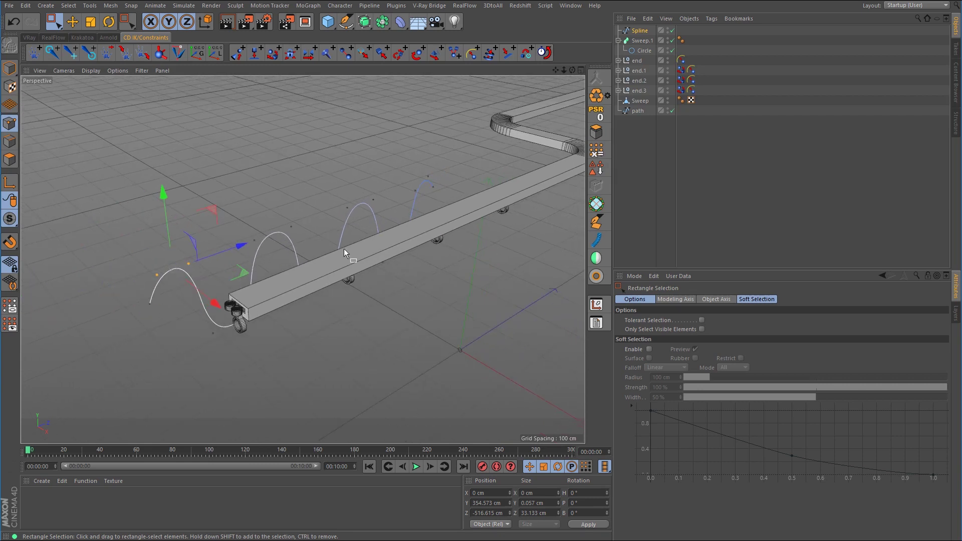
click(344, 248)
middle_click(344, 248)
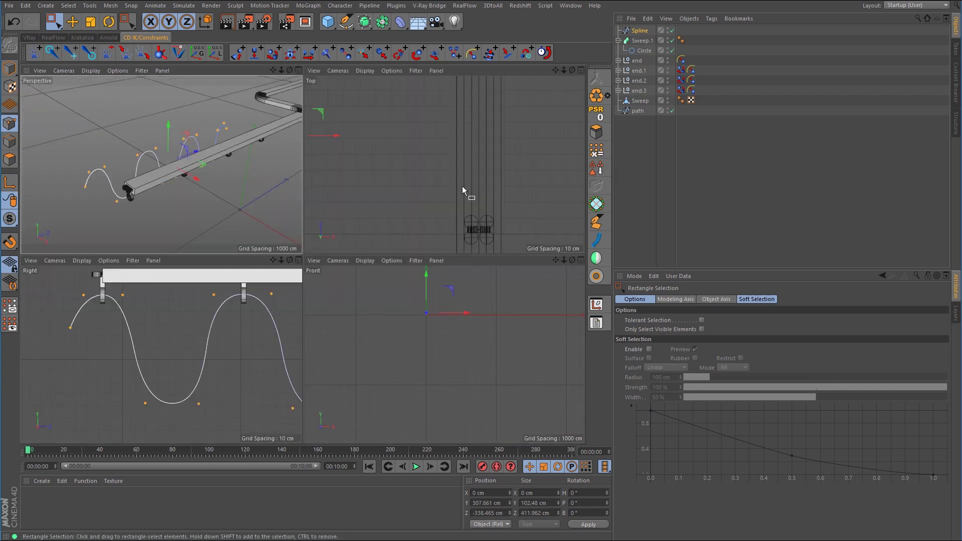
middle_click(462, 186)
drag(92, 202, 458, 203)
middle_click(490, 268)
middle_click(232, 202)
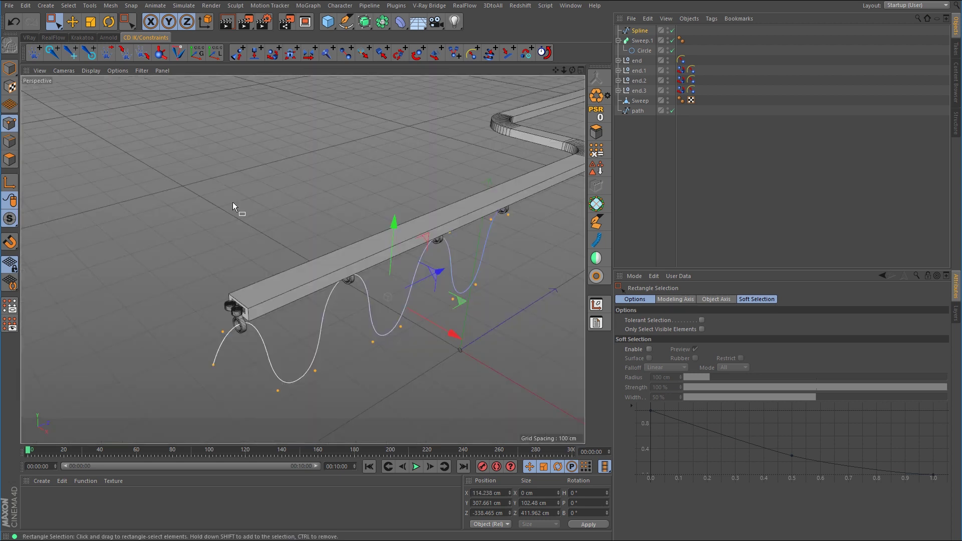
Step: Place the new spline inside Sweep.1 below the Circle so it is swept into the hose
alt+drag(233, 203, 485, 281)
alt+middle_drag(485, 281, 459, 230)
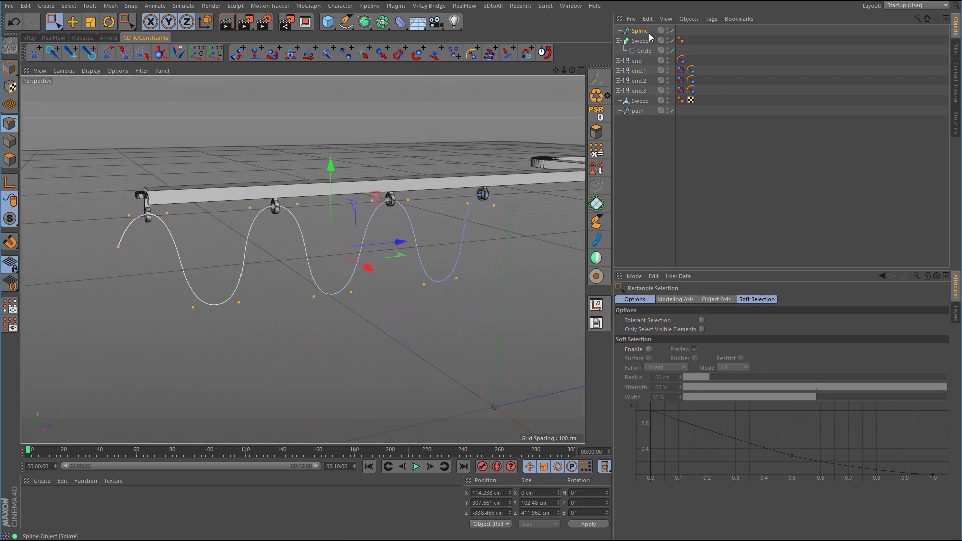
drag(642, 57, 640, 55)
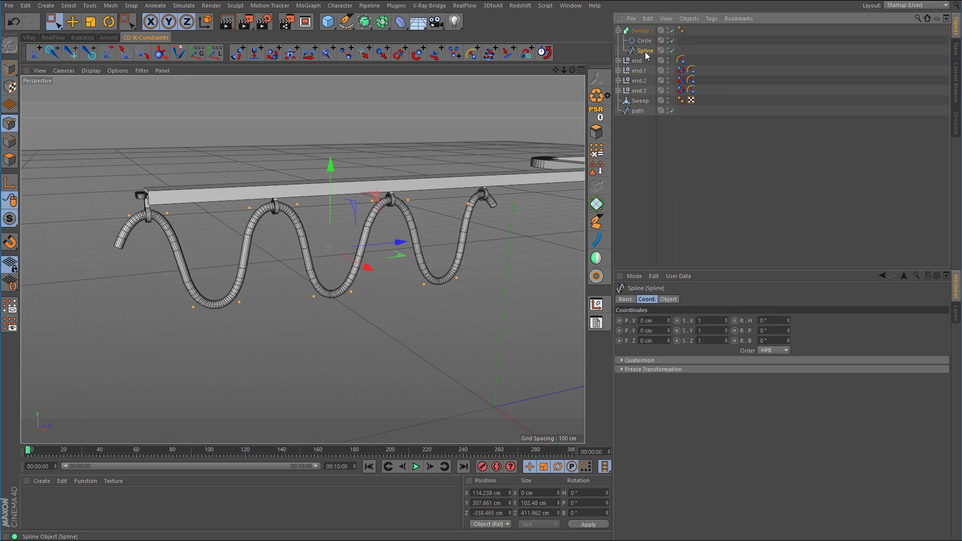
Step: Set the hose spline's intermediate points to Uniform with a number of 30
click(669, 299)
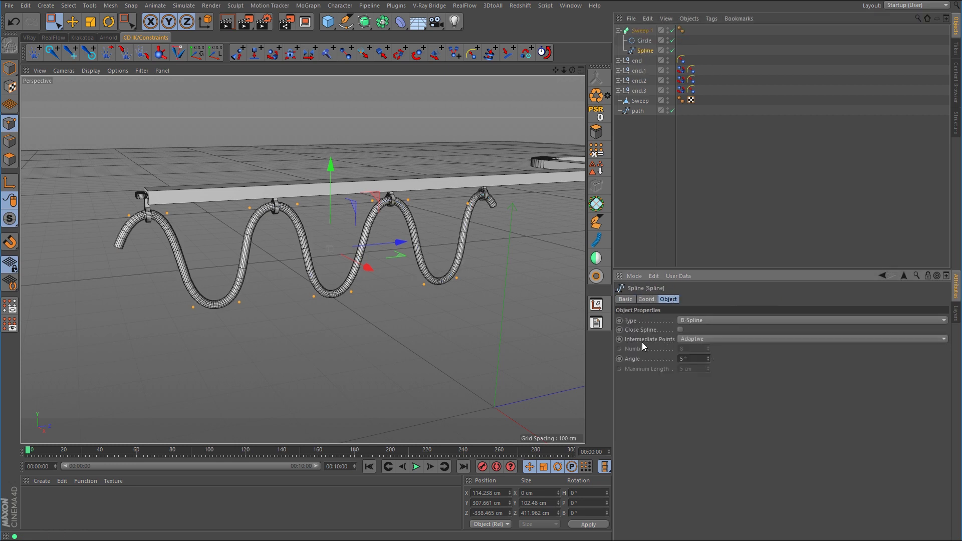
click(687, 340)
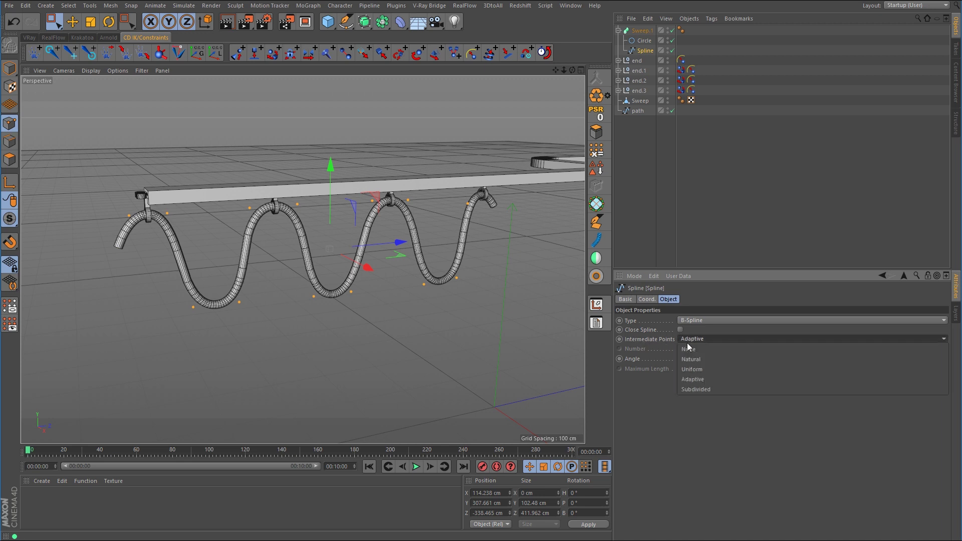
click(693, 370)
mouse_move(708, 349)
mouse_down()
mouse_move(708, 326)
mouse_move(709, 351)
mouse_up()
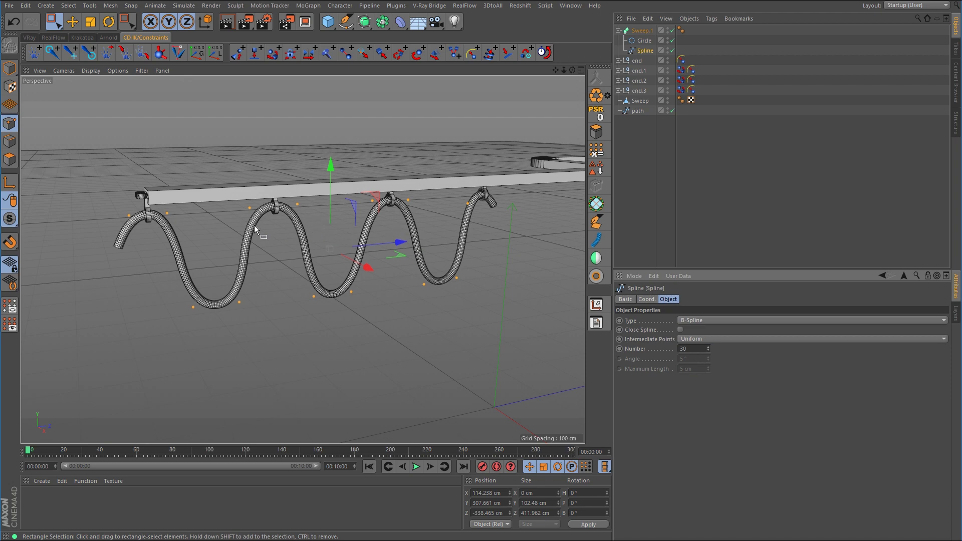
Step: Lower the spline points at the second hanger about 1 cm and check the third hanger's pair so the hose runs through the rings
alt+drag(159, 230, 385, 236)
drag(419, 132, 242, 224)
alt+drag(242, 224, 318, 215)
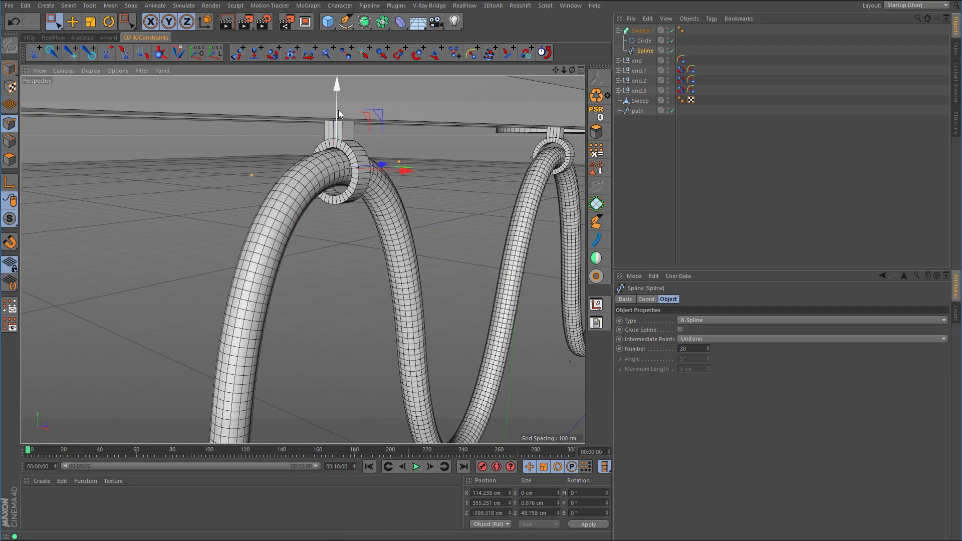
drag(338, 110, 336, 113)
alt+drag(484, 172, 402, 129)
alt+right_drag(447, 166, 355, 179)
alt+right_drag(249, 176, 271, 185)
alt+drag(270, 186, 424, 255)
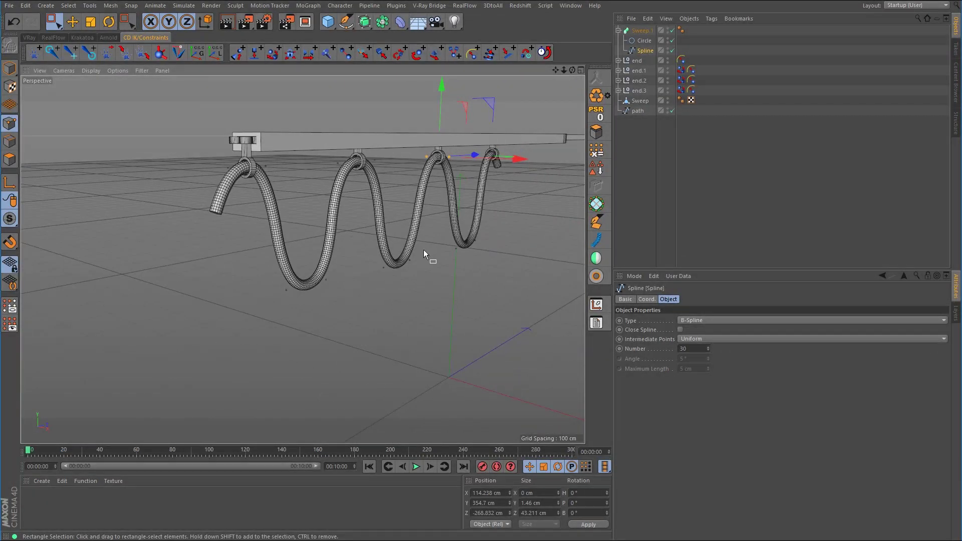
Step: Select all points of the hose spline and add a CD Points Constraint with a SplineTarget null for each point
key(ctrl+a)
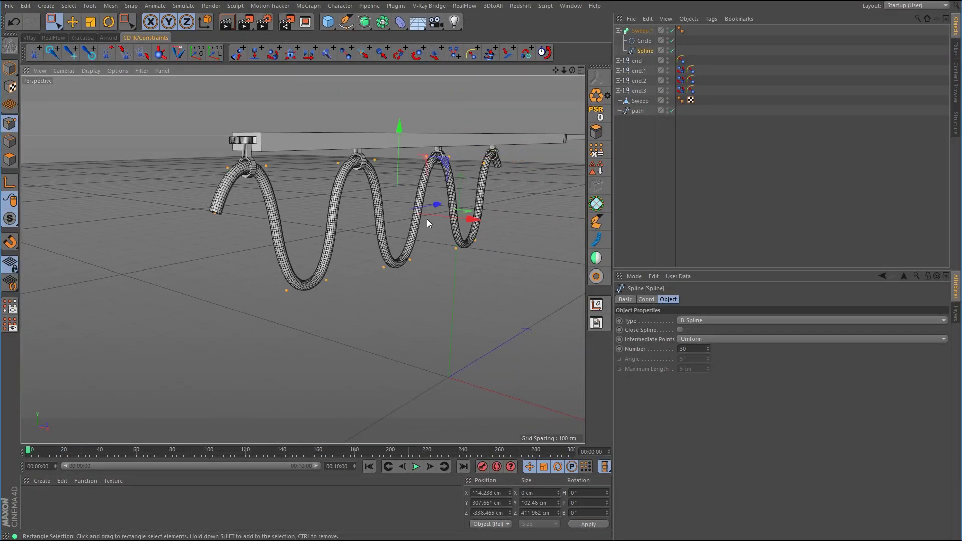
click(366, 53)
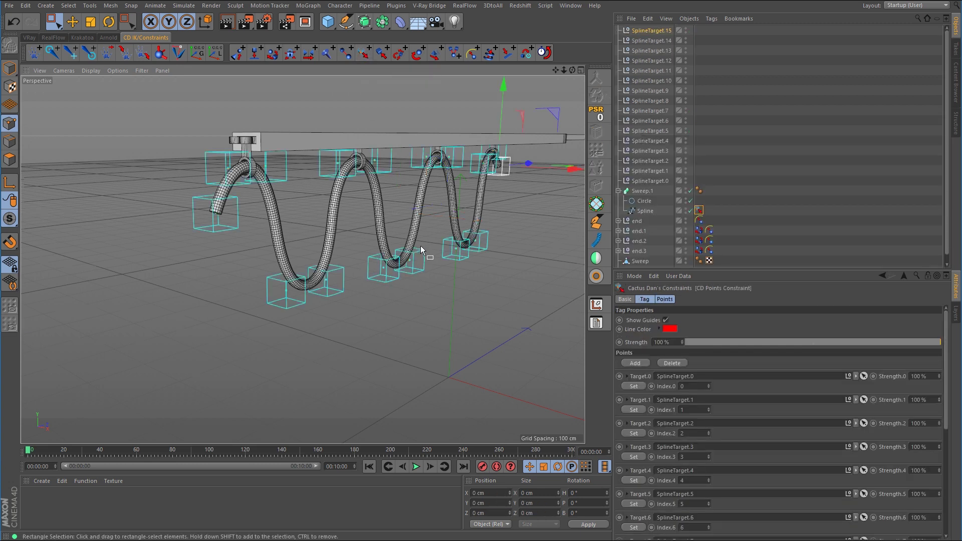
alt+drag(421, 249, 405, 247)
Step: Group SplineTarget.0, SplineTarget.1 and SplineTarget.2 around the first hanger under a null and make it a child of end
click(9, 68)
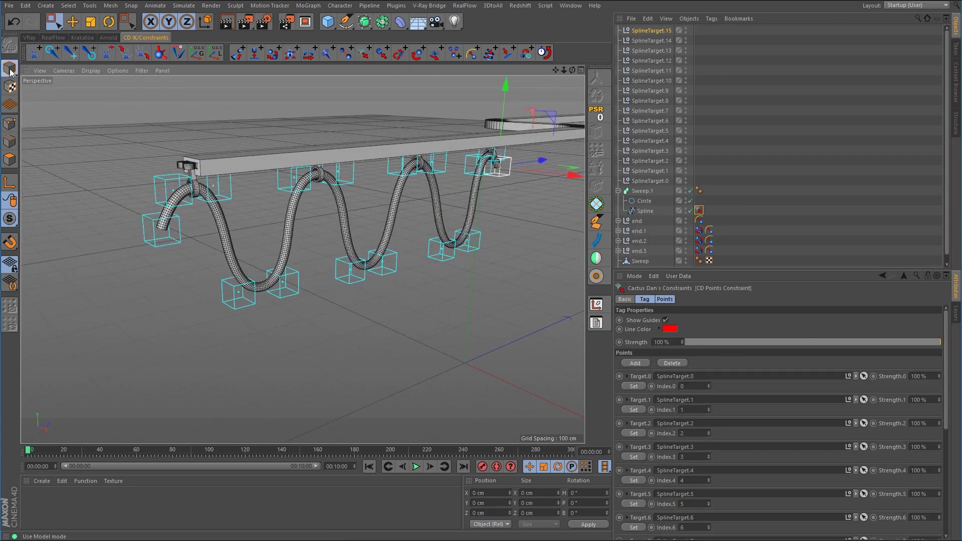
click(73, 22)
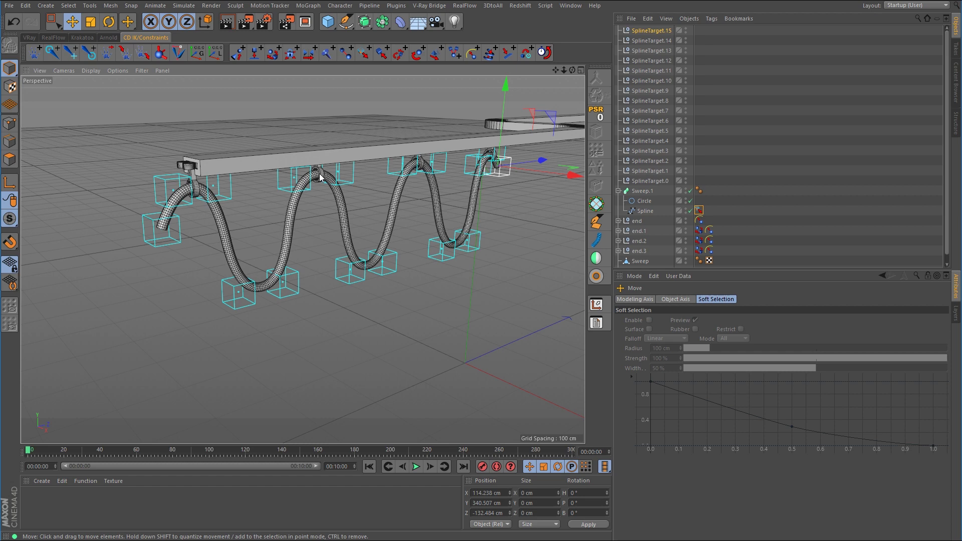
scroll(197, 182, up, 10)
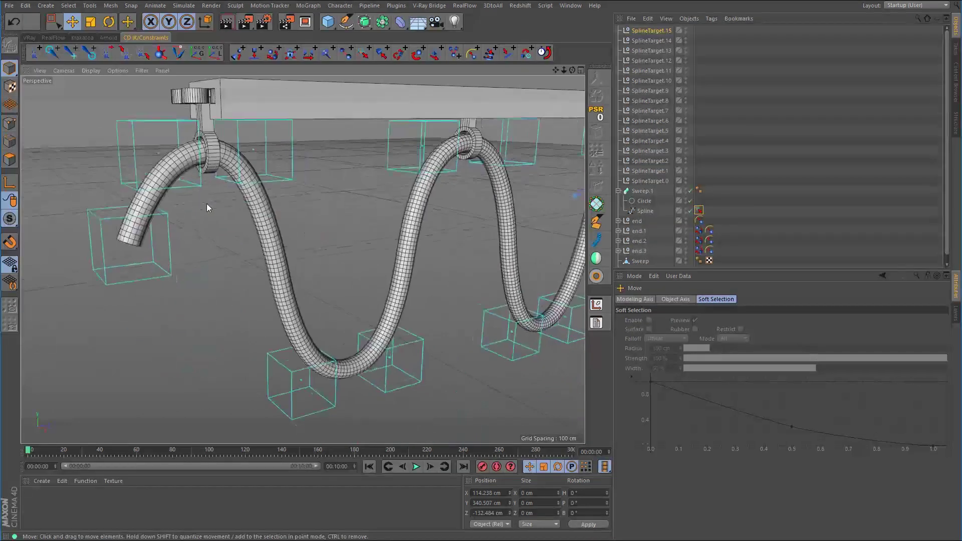
click(231, 287)
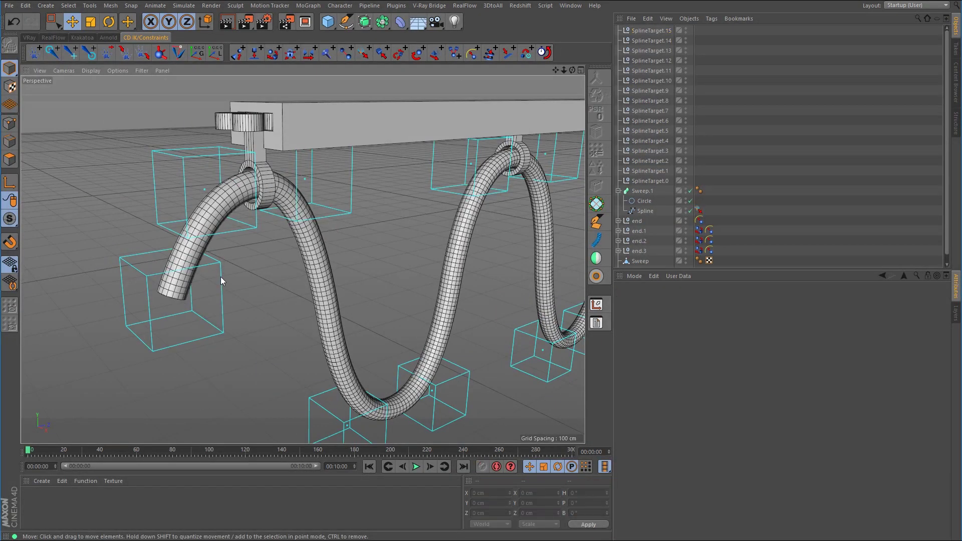
click(222, 281)
shift+click(184, 179)
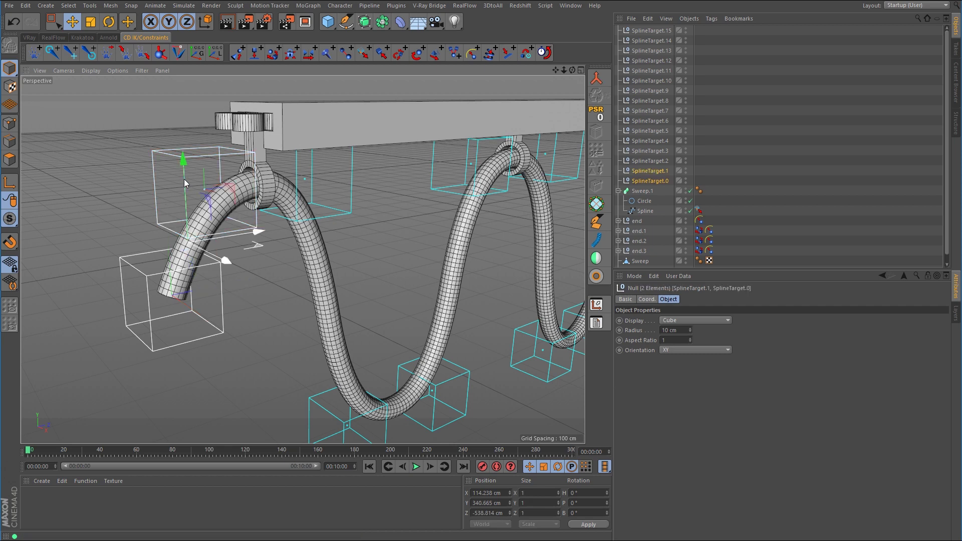
shift+click(353, 173)
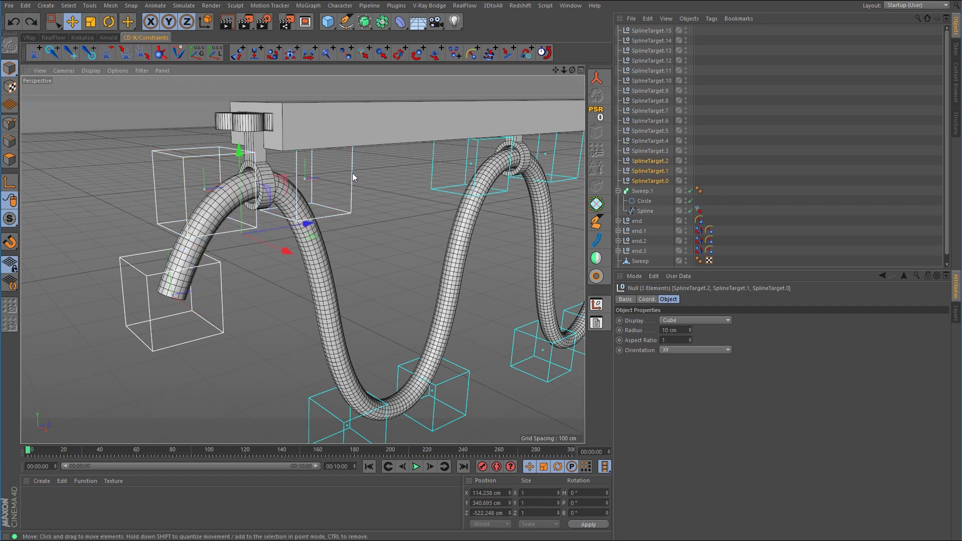
key(alt+g)
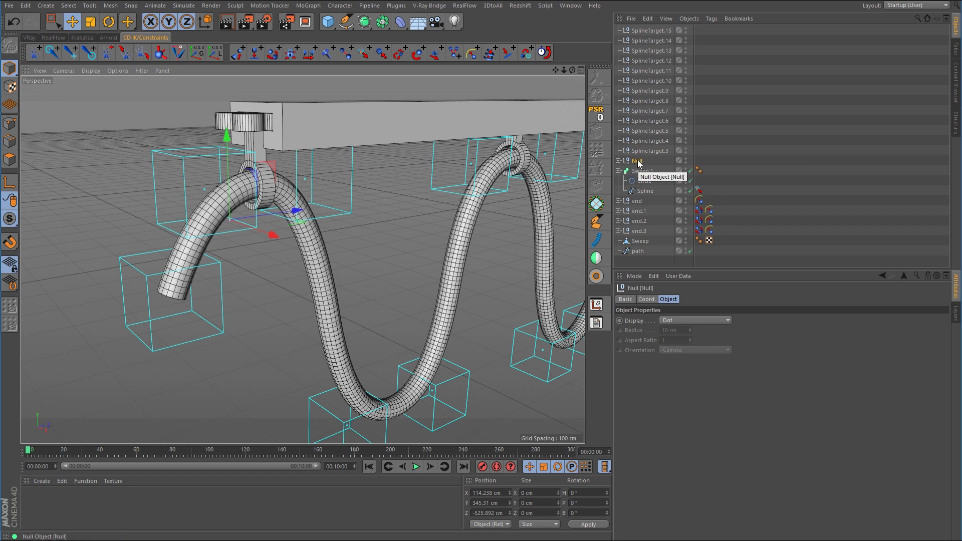
click(619, 171)
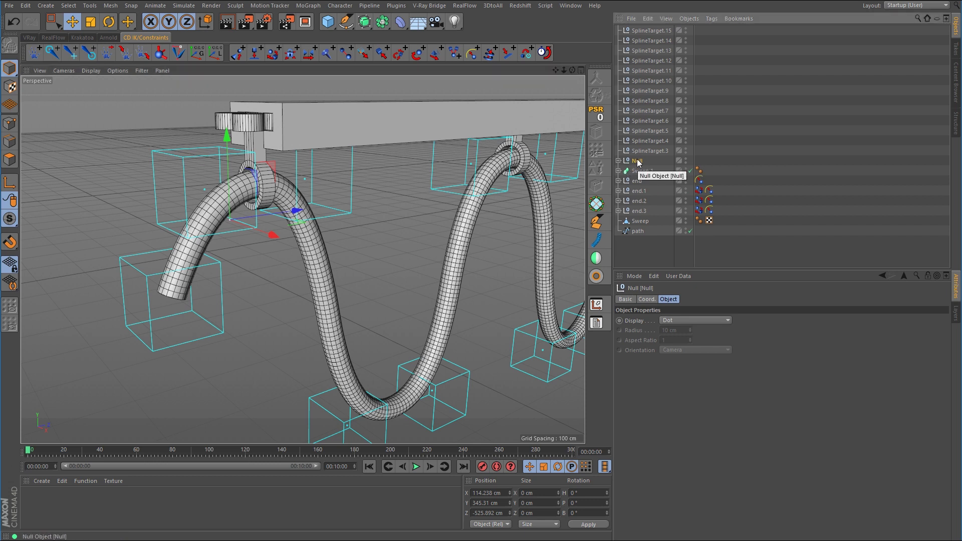
drag(638, 161, 639, 180)
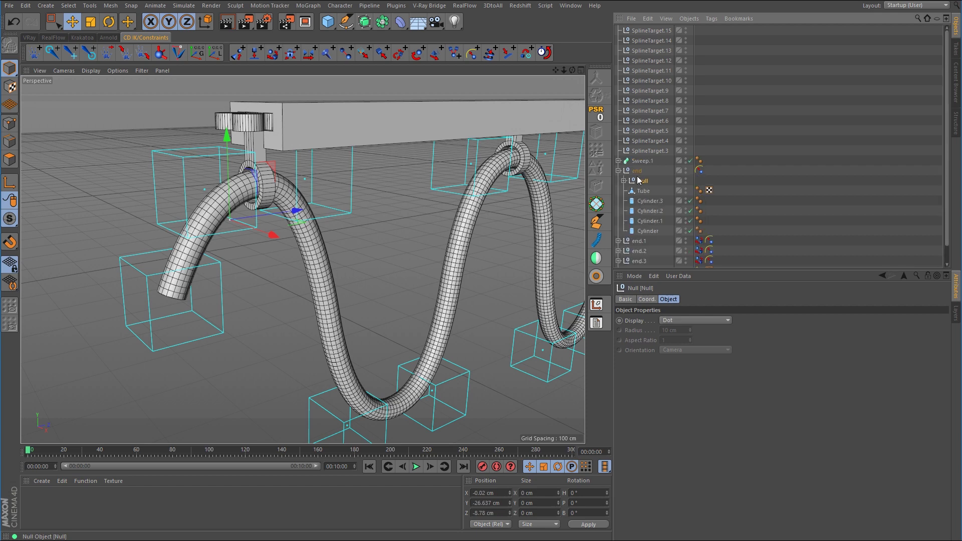
click(619, 171)
Step: Group SplineTarget.5 and SplineTarget.6 around the second hanger under a null and make it a child of end.1
alt+middle_drag(401, 197, 221, 235)
mouse_move(447, 190)
alt+right_down()
mouse_move(457, 188)
mouse_move(434, 188)
alt+right_up()
click(433, 186)
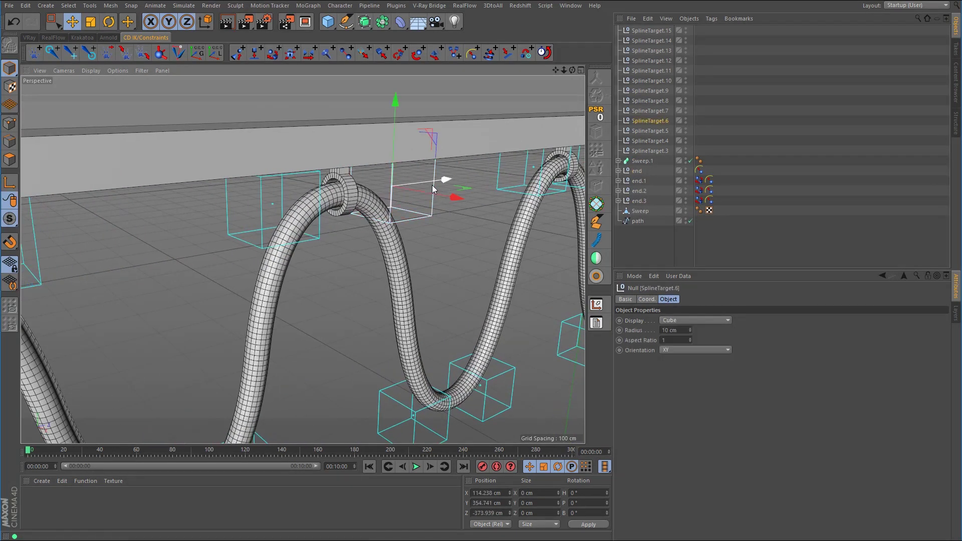
shift+click(261, 225)
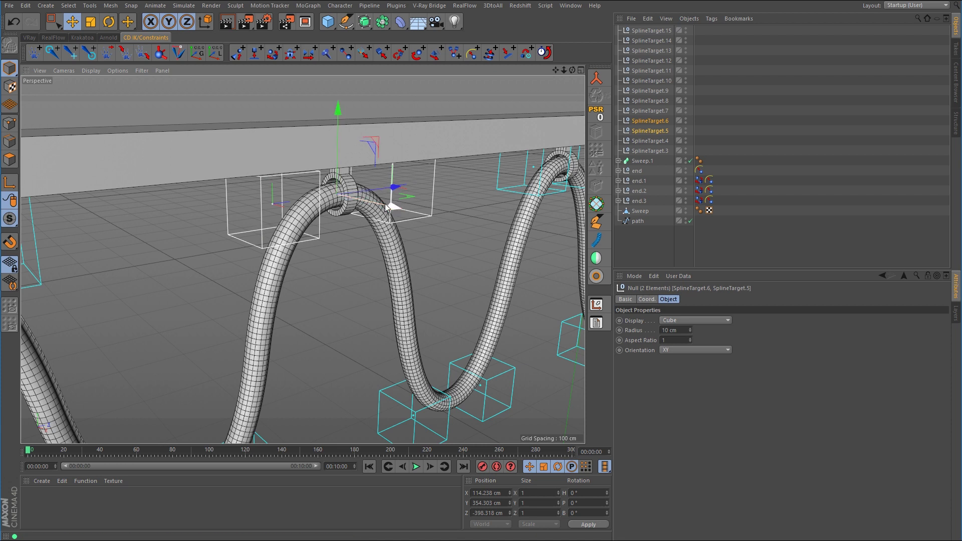
key(alt+g)
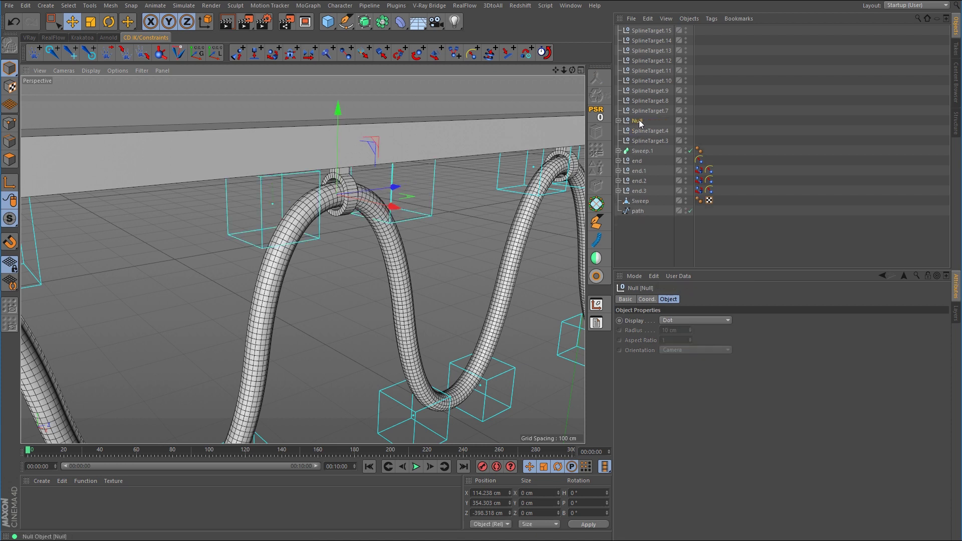
drag(640, 122, 640, 174)
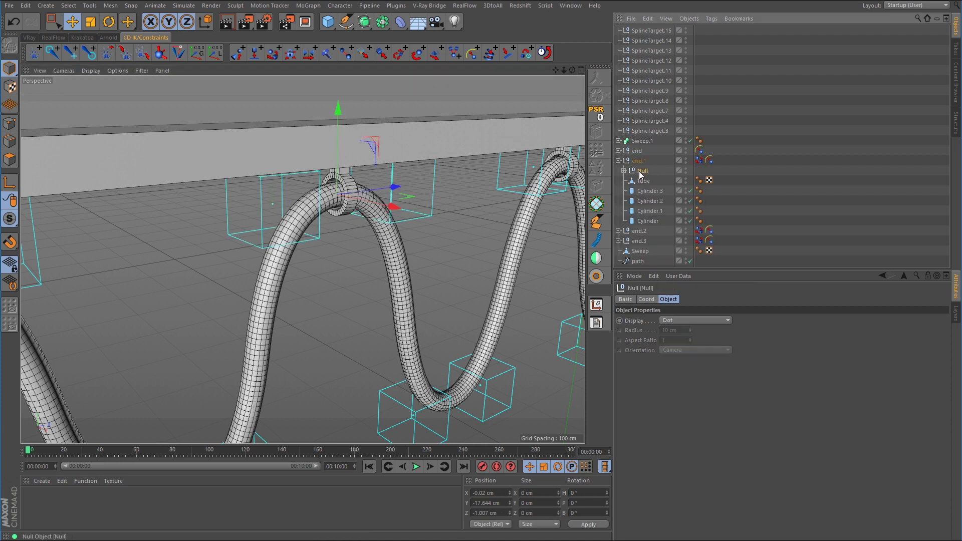
click(619, 161)
Step: Group SplineTarget.9 and SplineTarget.10 around the third hanger under a null and make it a child of end.2
scroll(473, 221, down, 3)
alt+middle_drag(474, 222, 312, 235)
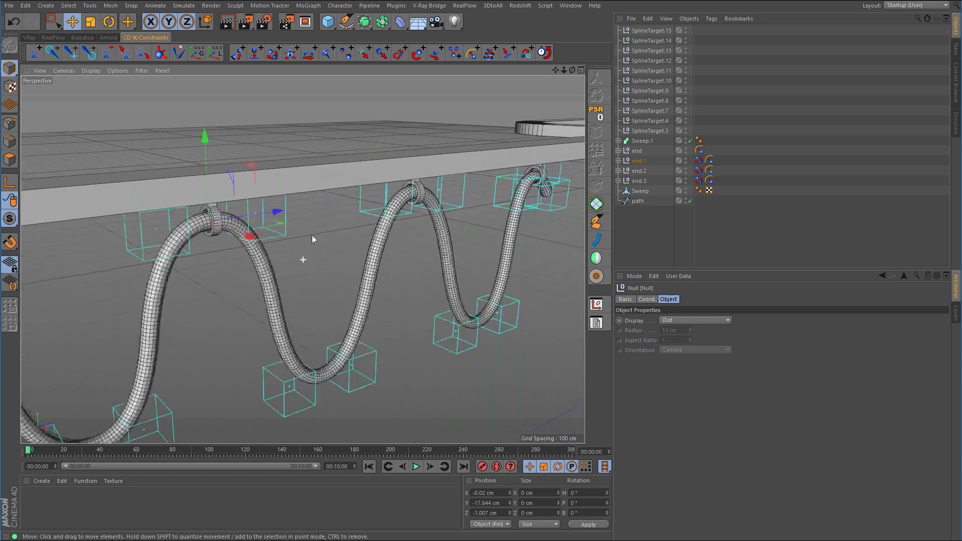
scroll(451, 189, up, 4)
click(444, 187)
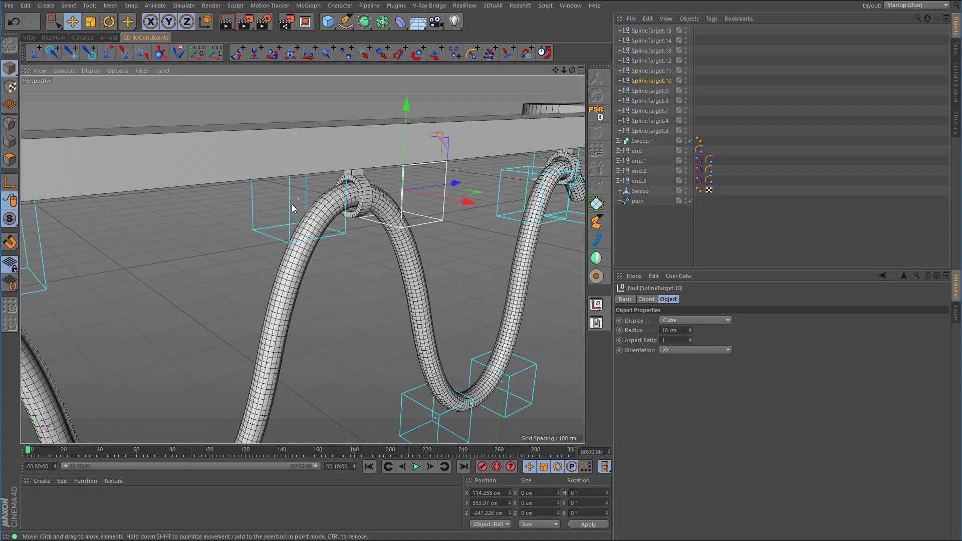
shift+click(287, 203)
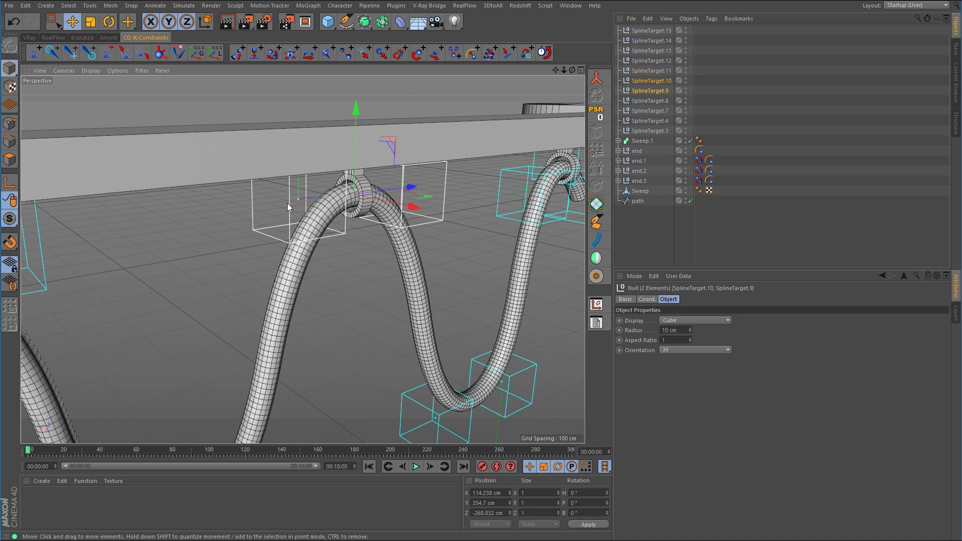
key(alt+g)
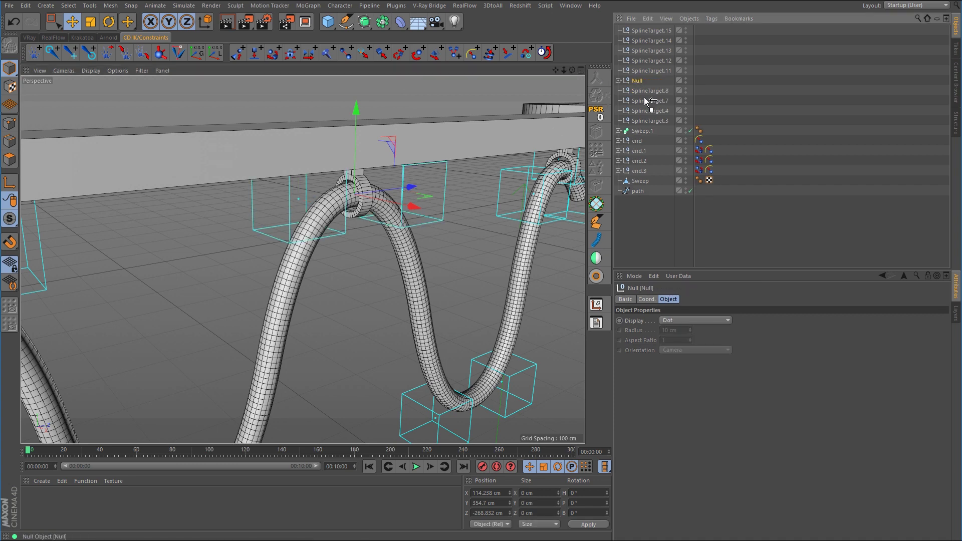
drag(646, 101, 644, 161)
click(619, 151)
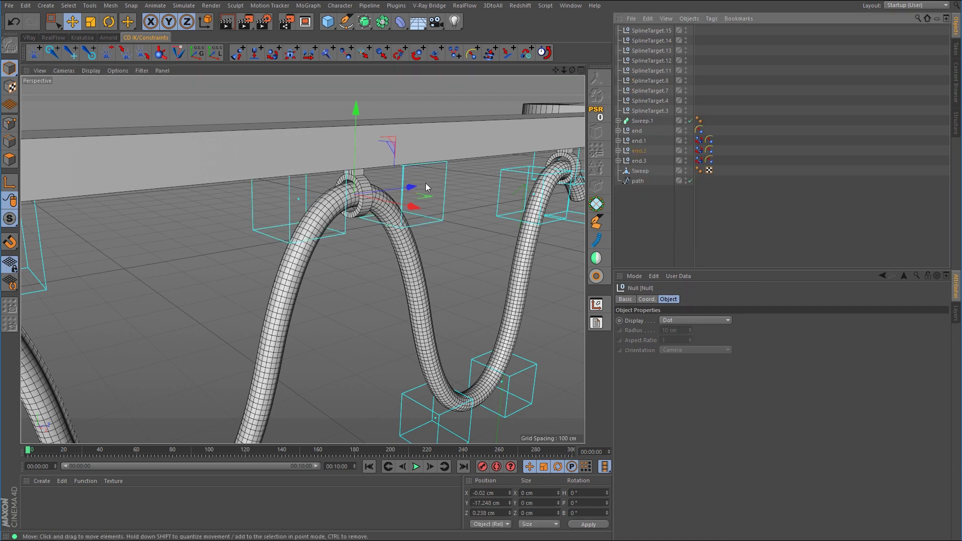
Step: Group SplineTarget.13, SplineTarget.14 and SplineTarget.15 around the last hanger under a null and make it a child of end.3
alt+right_drag(449, 185, 410, 203)
alt+middle_drag(411, 203, 321, 200)
alt+right_drag(429, 193, 508, 187)
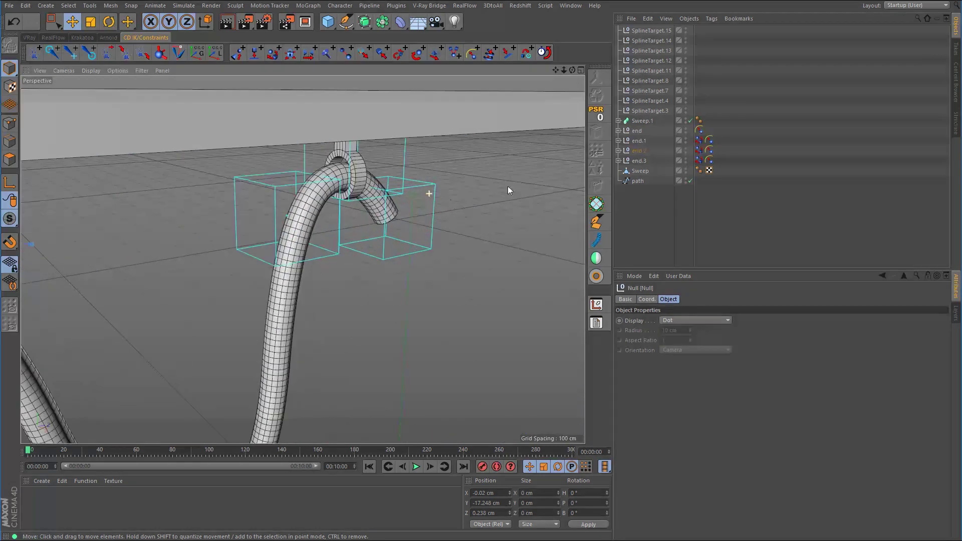
click(432, 204)
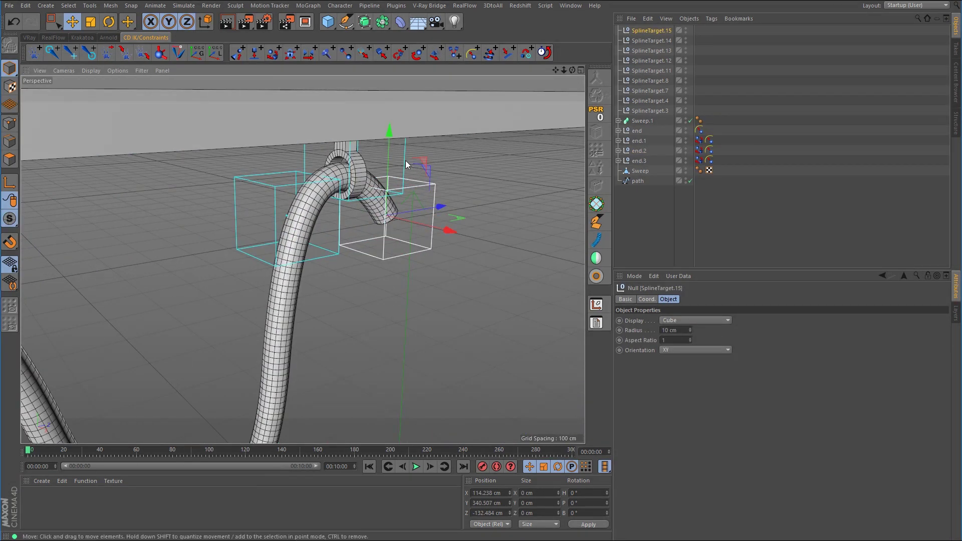
shift+click(279, 195)
shift+click(306, 160)
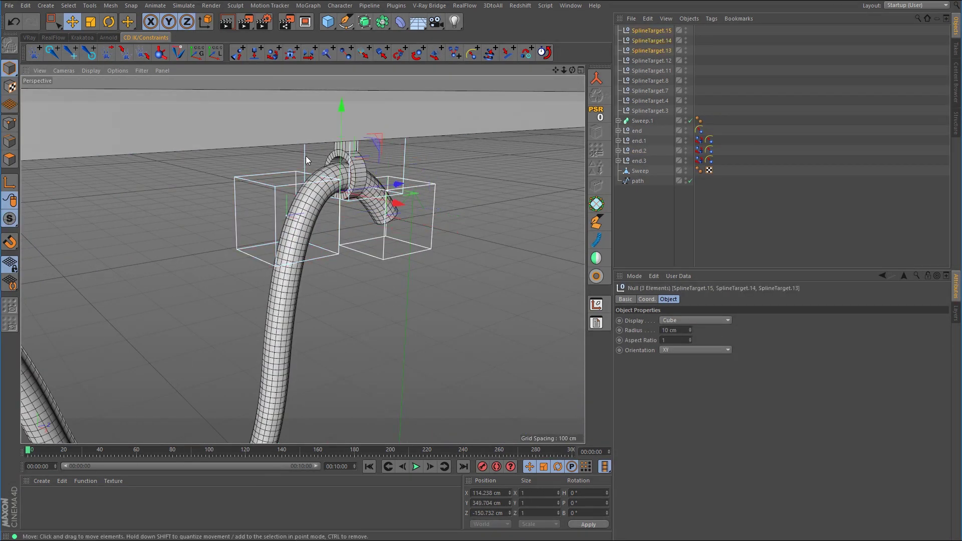
key(alt+g)
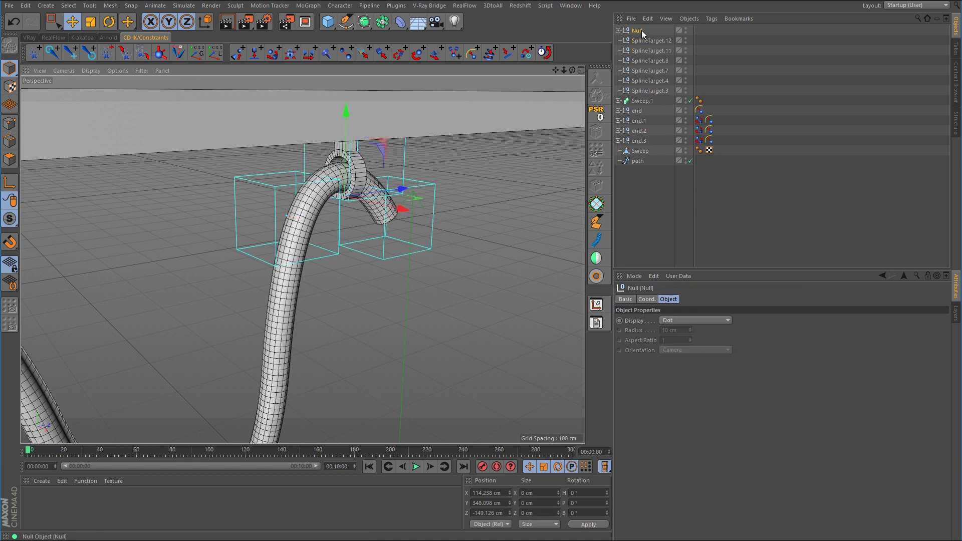
drag(642, 30, 633, 144)
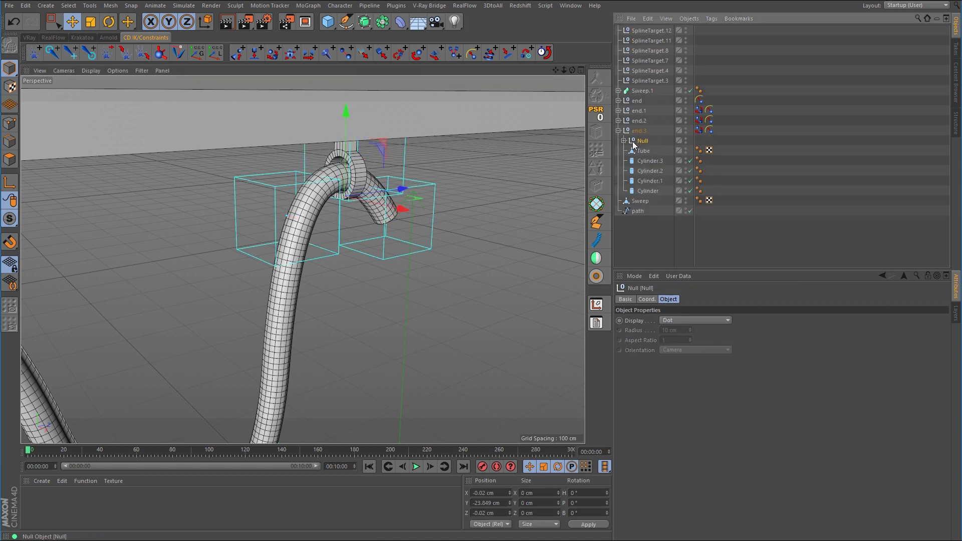
click(618, 131)
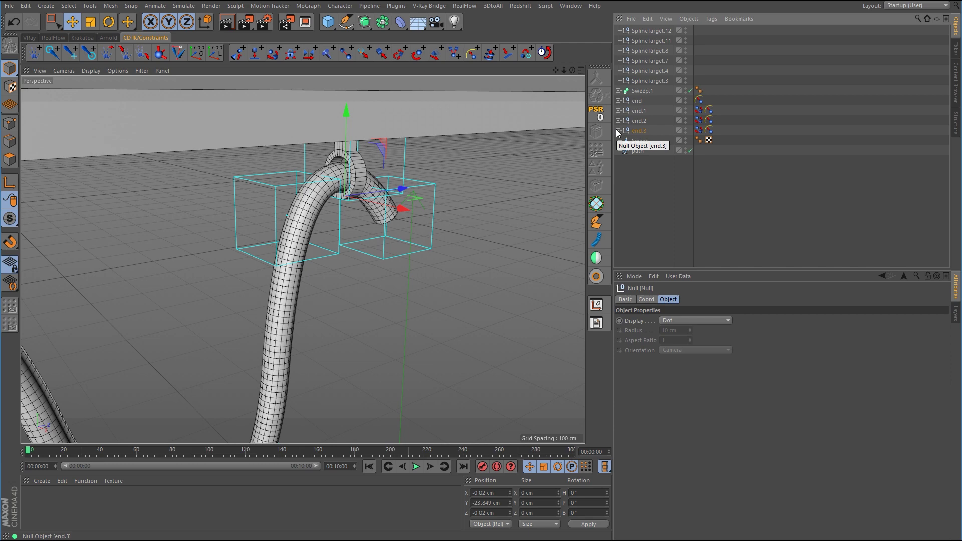
Step: Try rotating the heading of the target null under end.2, undo the rotation and clear the selection
alt+right_drag(453, 204, 349, 232)
alt+middle_drag(348, 232, 423, 233)
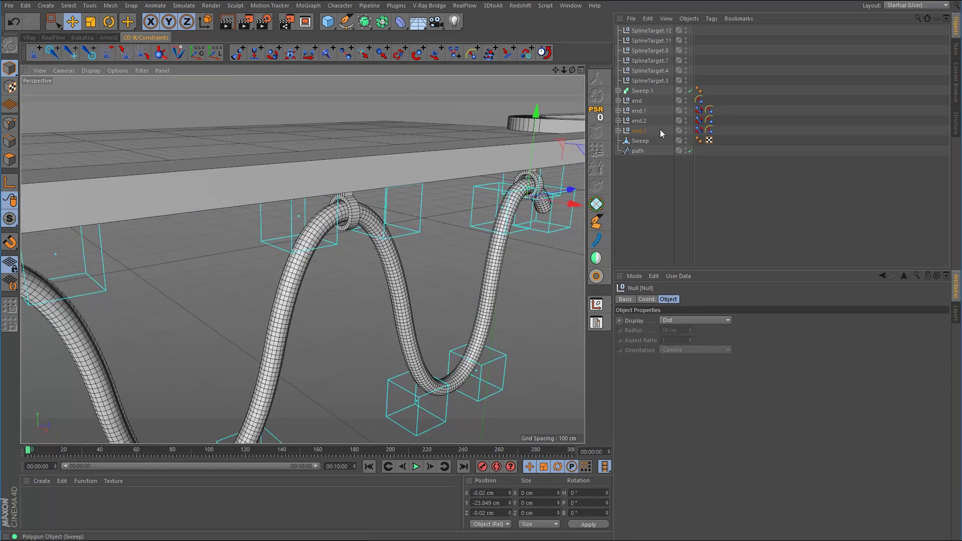
click(618, 120)
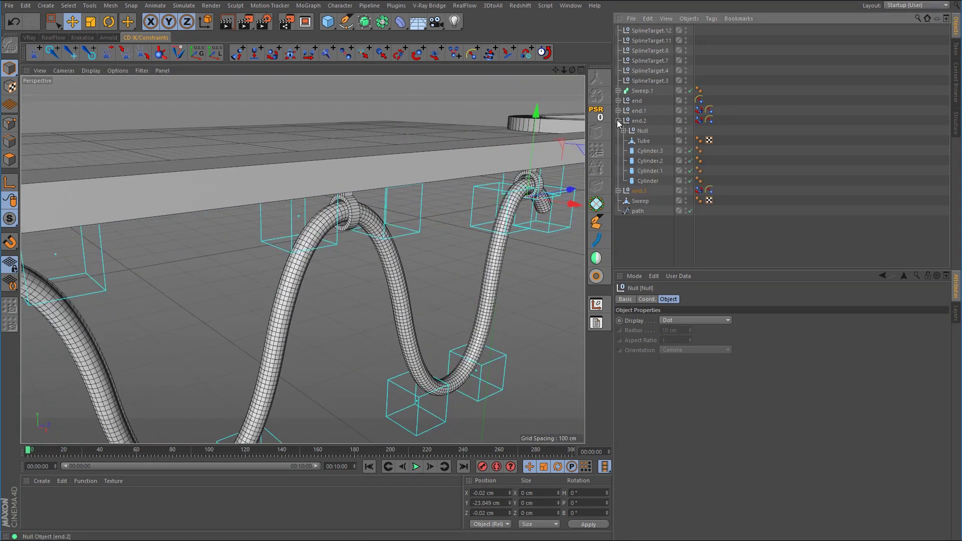
click(644, 131)
alt+right_drag(366, 216, 420, 209)
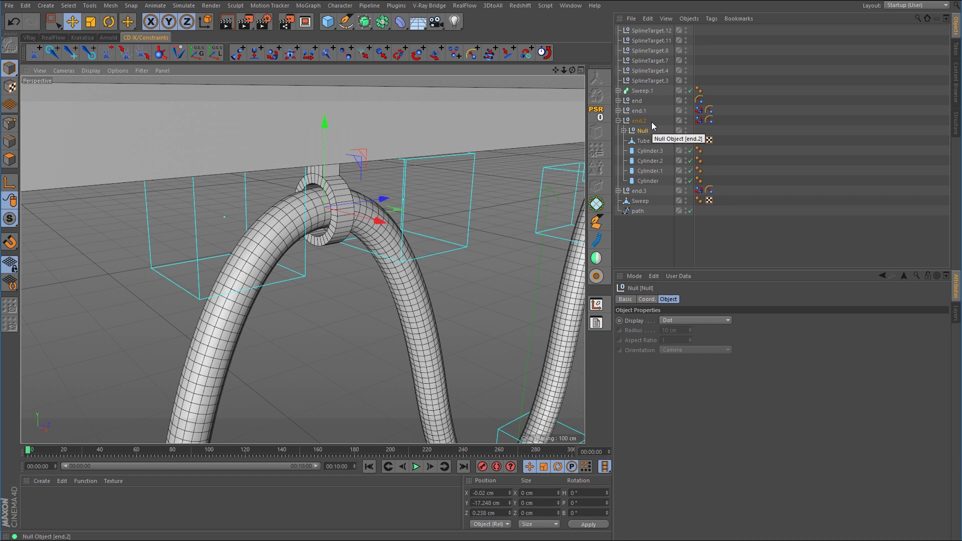
click(646, 299)
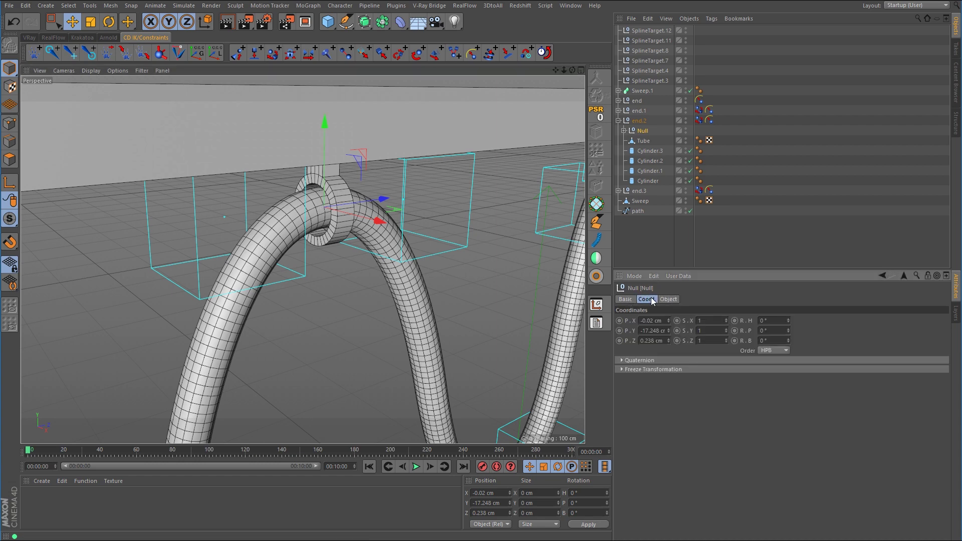
mouse_move(790, 320)
mouse_down()
mouse_move(756, 322)
mouse_move(790, 321)
mouse_up()
key(ctrl+z)
click(522, 343)
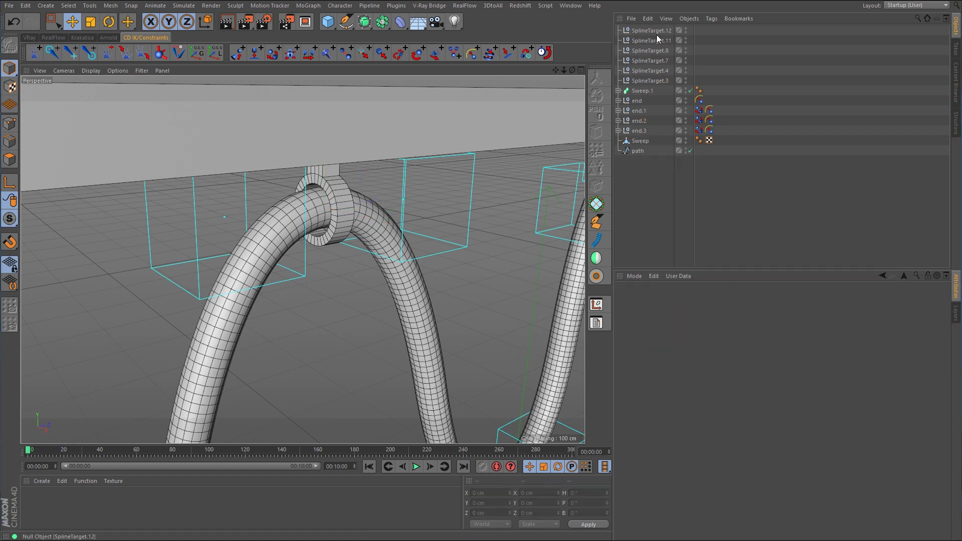
Step: Widen the object name column and move the six ungrouped SplineTarget nulls and Sweep.1 below end.3 in the hierarchy
drag(694, 176, 711, 178)
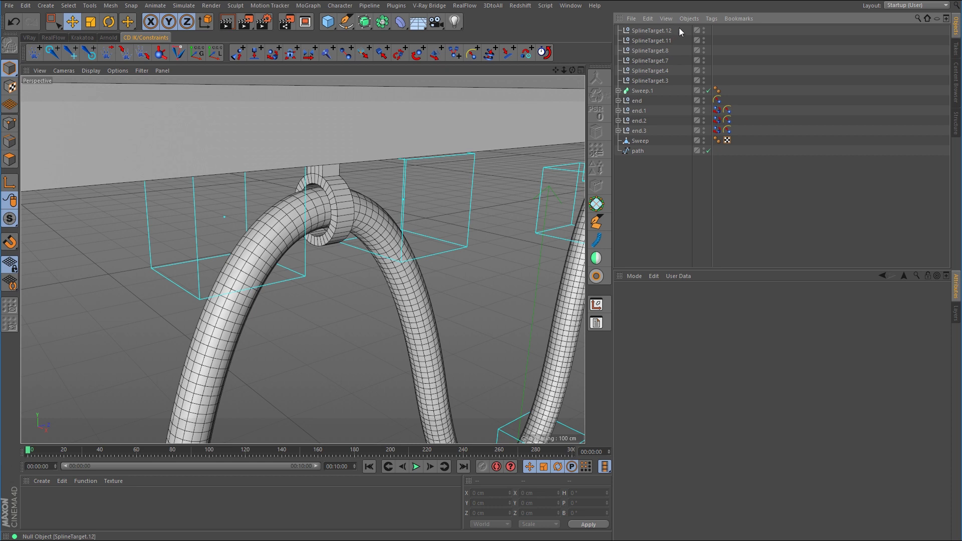
drag(676, 29, 638, 138)
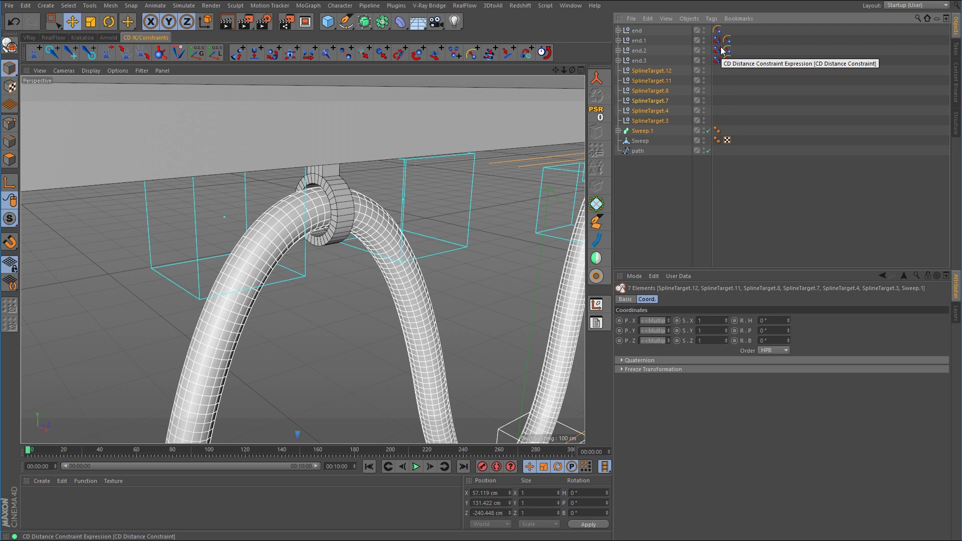
click(742, 191)
Step: Group SplineTarget.3 and SplineTarget.4 at the bottom of the first hose loop under a null
alt+right_drag(426, 203, 435, 224)
alt+middle_drag(449, 216, 425, 225)
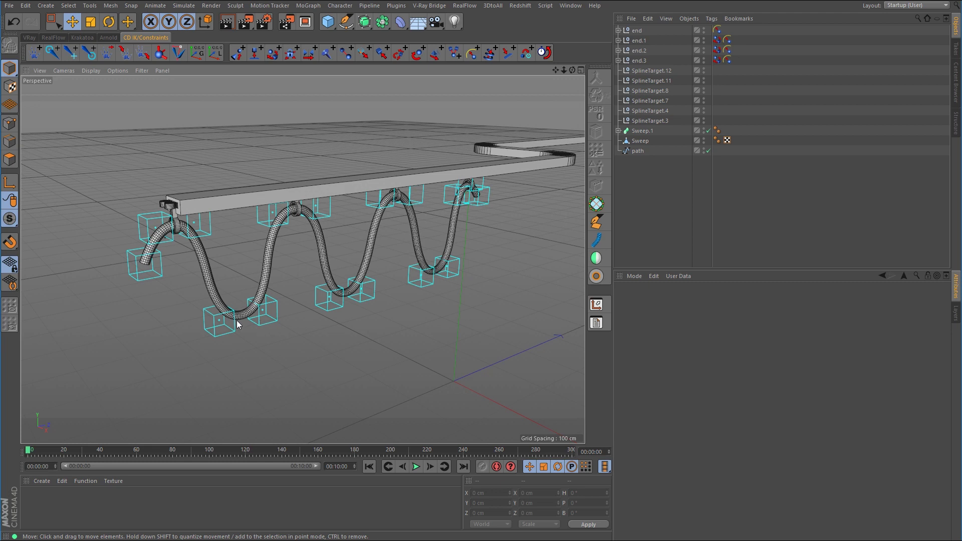
scroll(261, 324, up, 5)
click(274, 317)
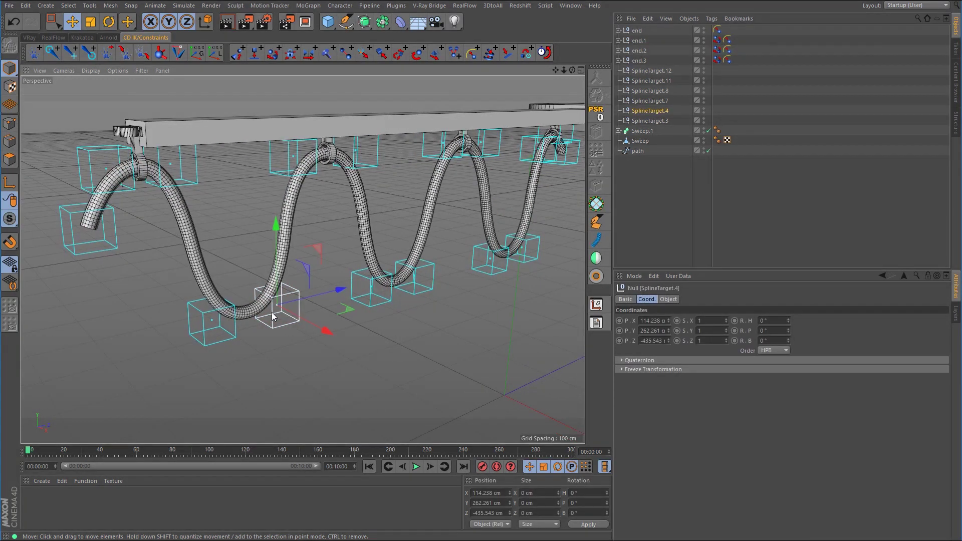
shift+click(236, 333)
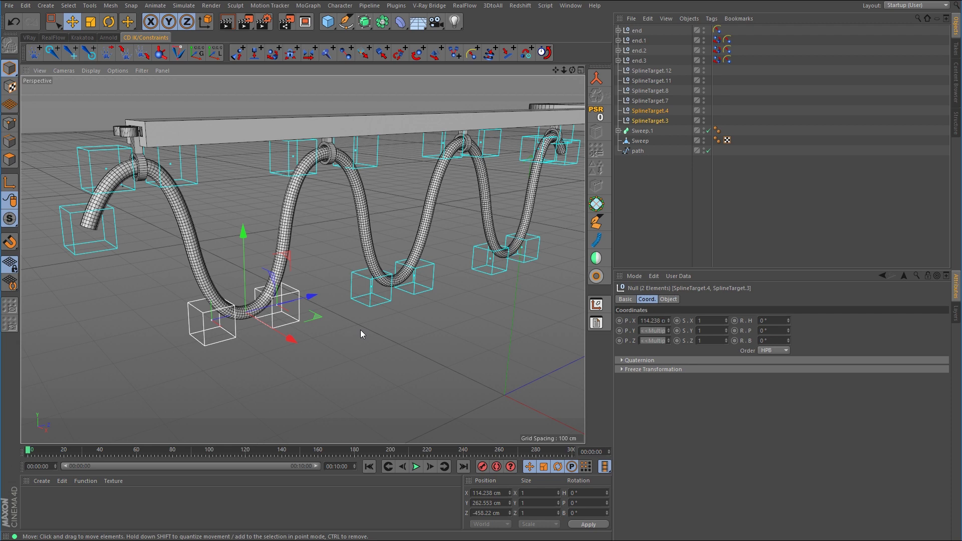
key(alt+g)
Step: Group SplineTarget.7 and SplineTarget.8 at the bottom of the second hose loop under a null
scroll(386, 323, up, 2)
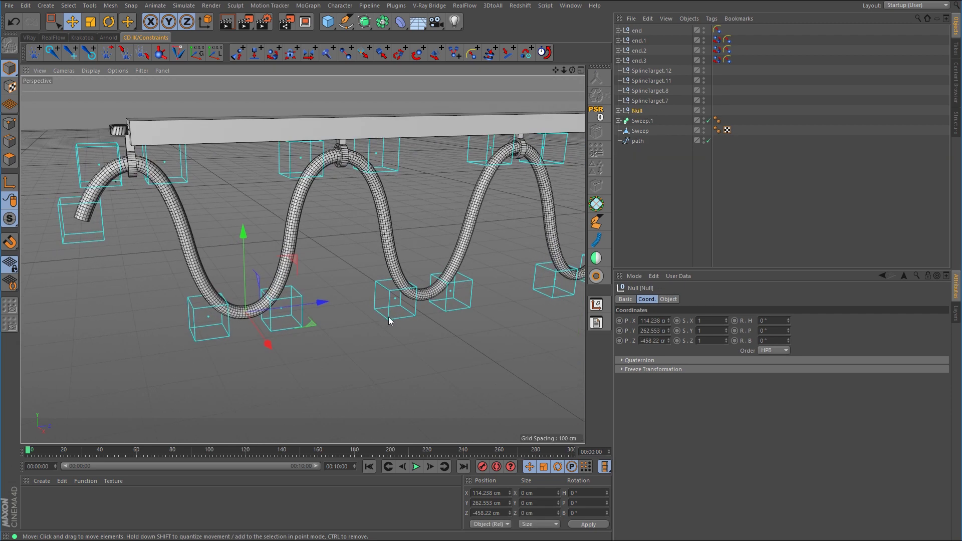
click(394, 303)
shift+click(472, 301)
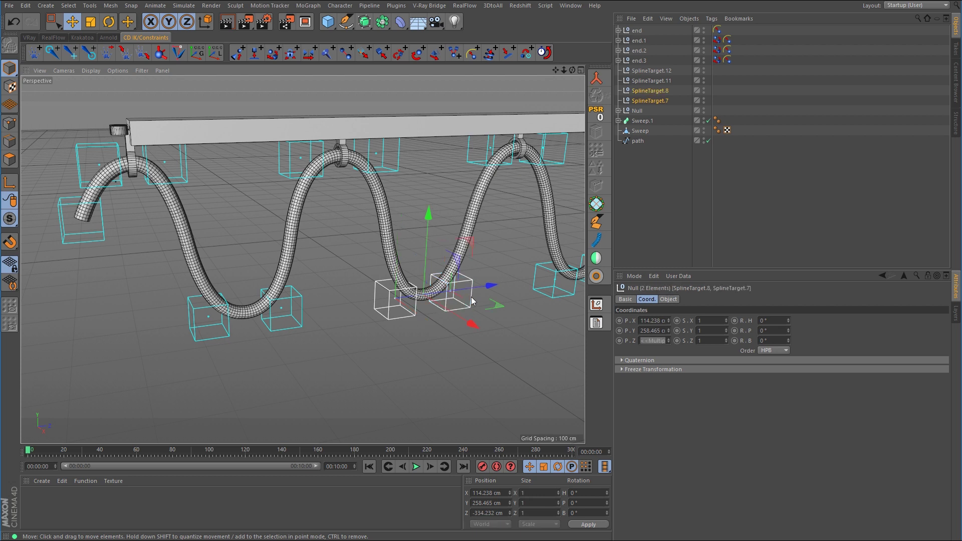
key(alt+g)
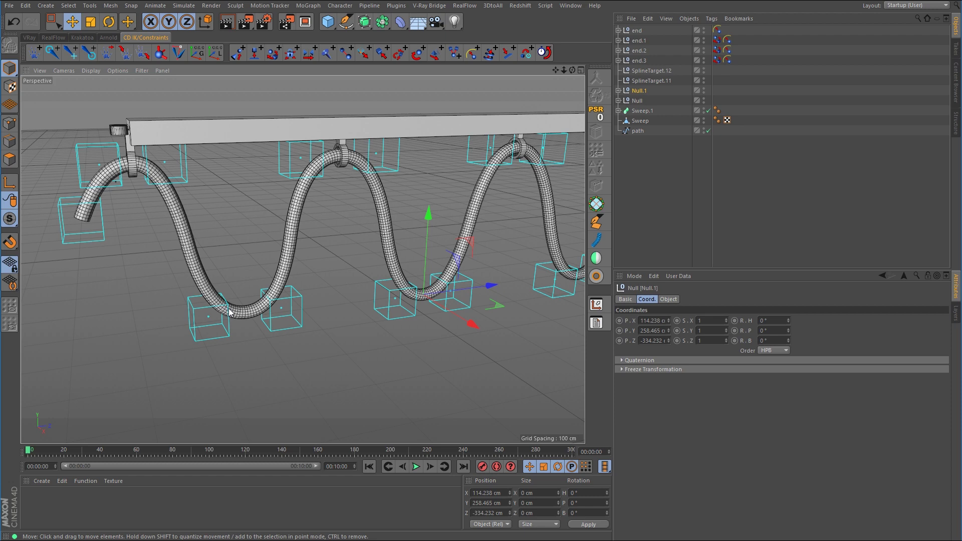
Step: Group SplineTarget.11 and SplineTarget.12 at the bottom of the third hose loop under a null
alt+middle_drag(466, 296, 203, 298)
alt+right_drag(353, 271, 420, 268)
click(426, 265)
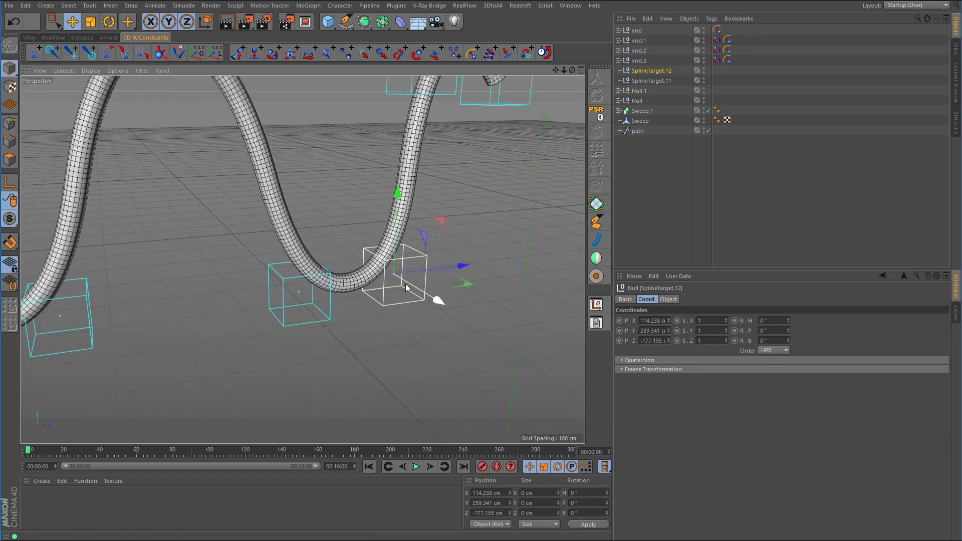
shift+click(330, 296)
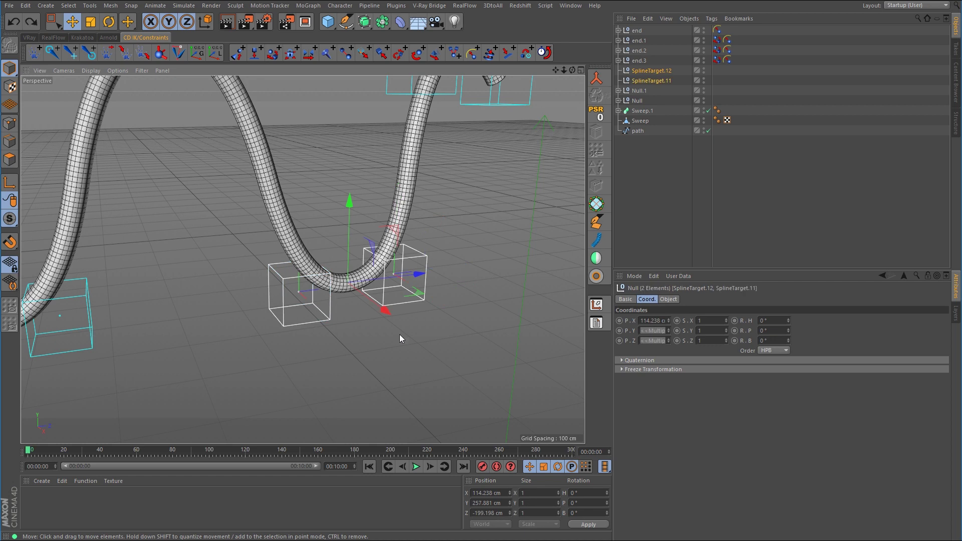
key(alt+g)
Step: Add a CD Spring Constraint to the first loop's top-level Null, linking it to SplineTarget.5 and SplineTarget.2 above it
alt+right_drag(399, 335, 396, 312)
alt+drag(393, 308, 371, 324)
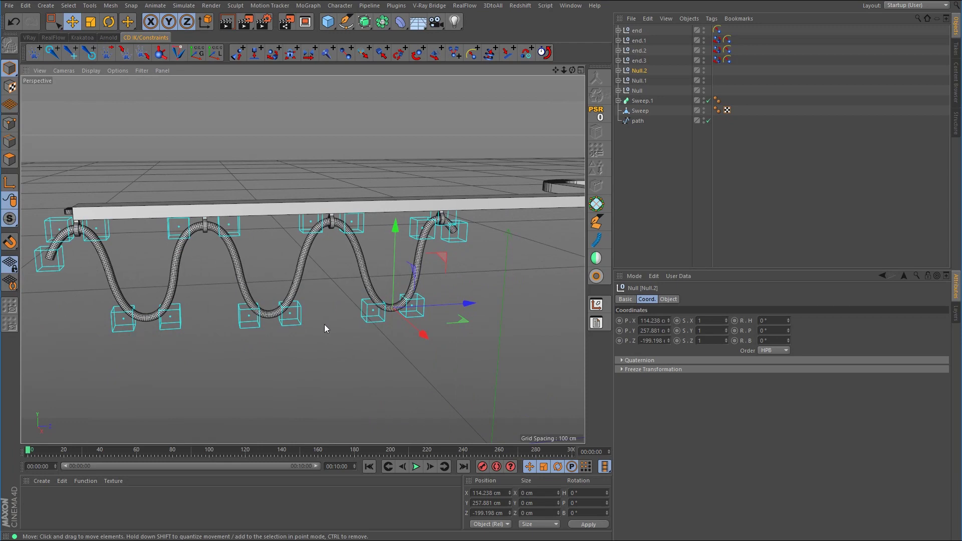
alt+middle_drag(326, 324, 392, 327)
click(391, 326)
alt+right_drag(391, 326, 482, 232)
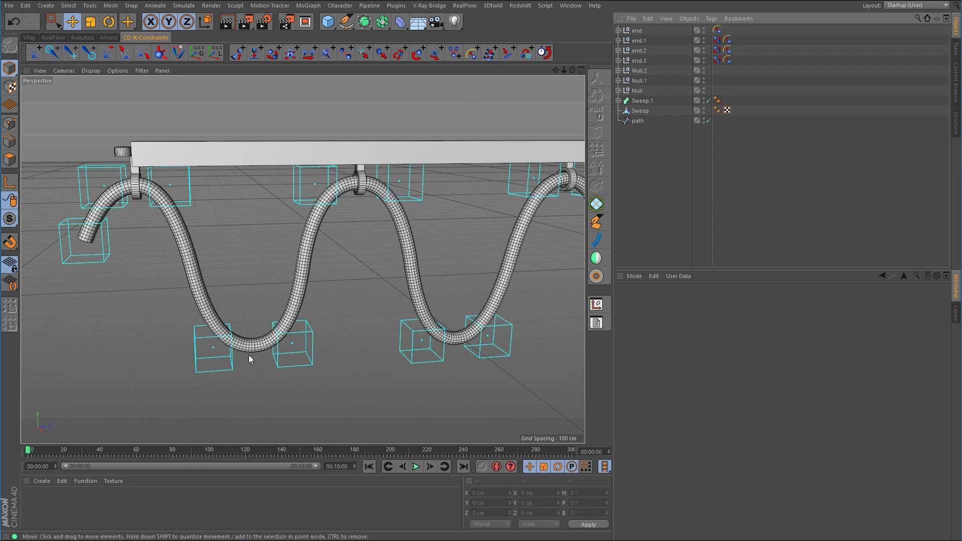
click(310, 339)
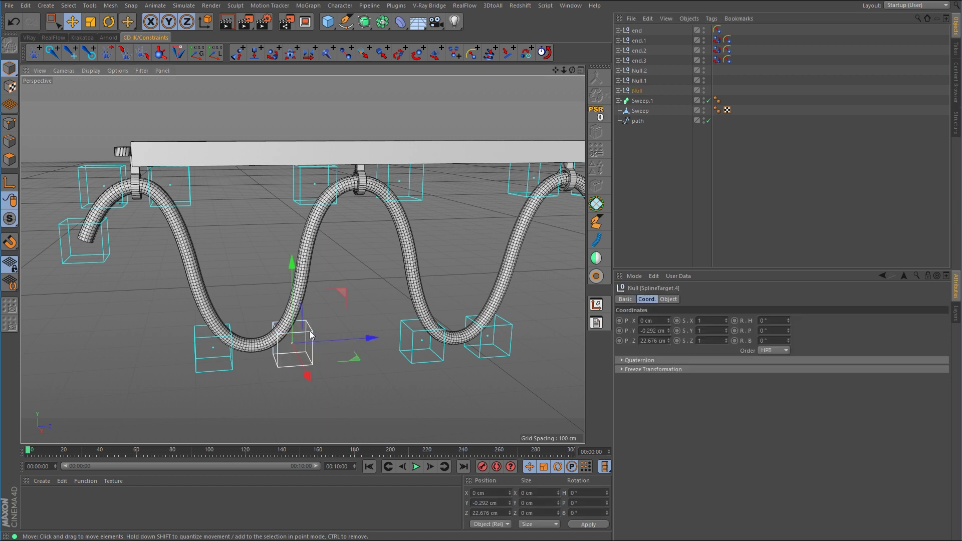
click(640, 91)
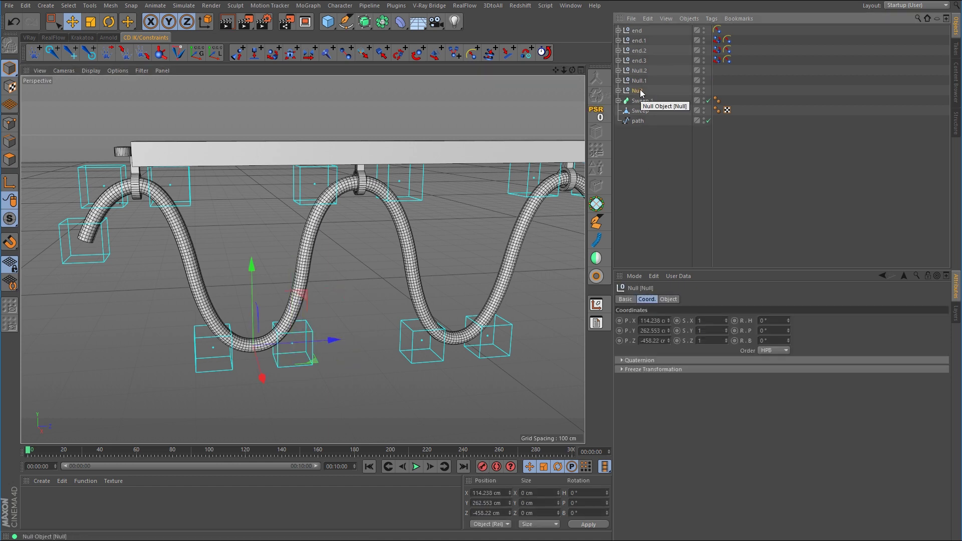
shift+click(301, 184)
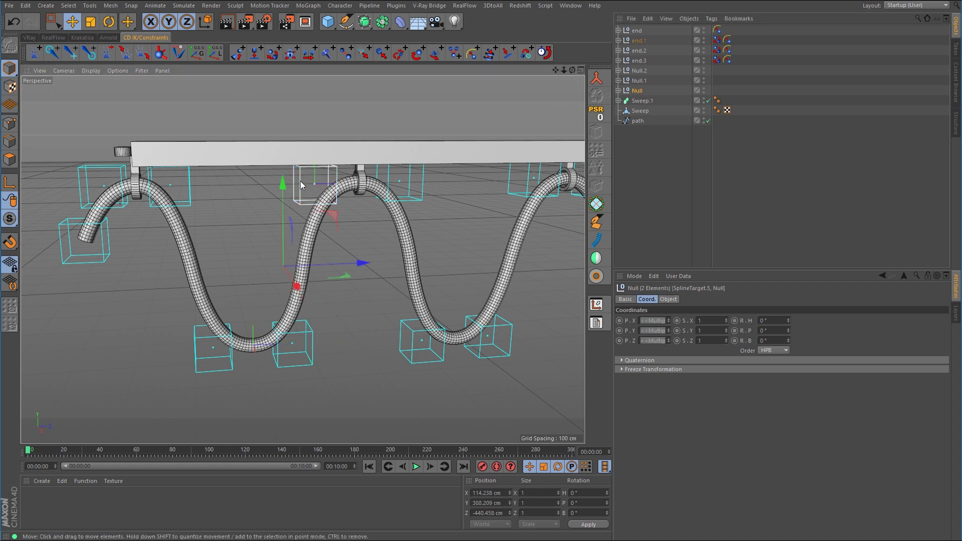
shift+click(191, 184)
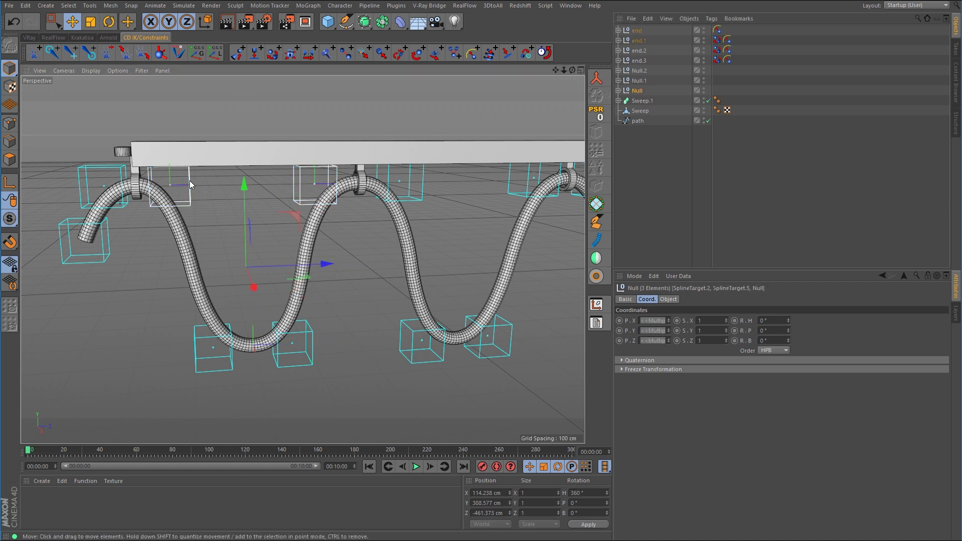
click(489, 52)
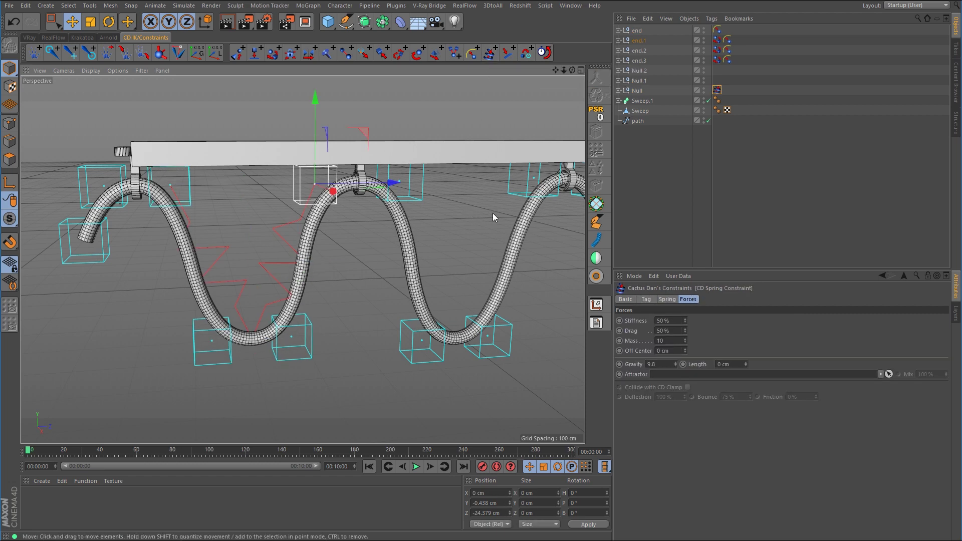
Step: Add a CD Spring Constraint to the second loop's Null.1, linking it to SplineTarget.9 and SplineTarget.6 above it
alt+middle_drag(492, 213, 360, 214)
click(359, 332)
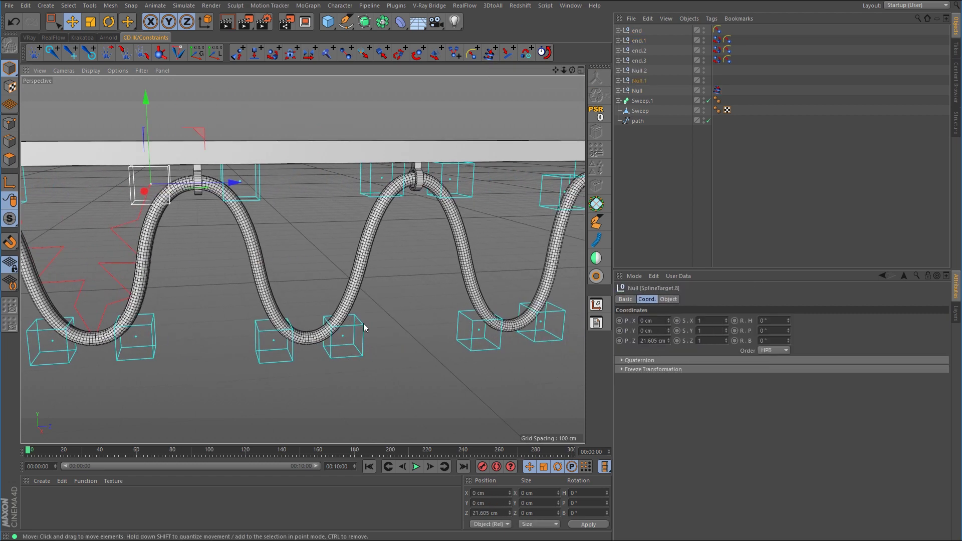
click(639, 82)
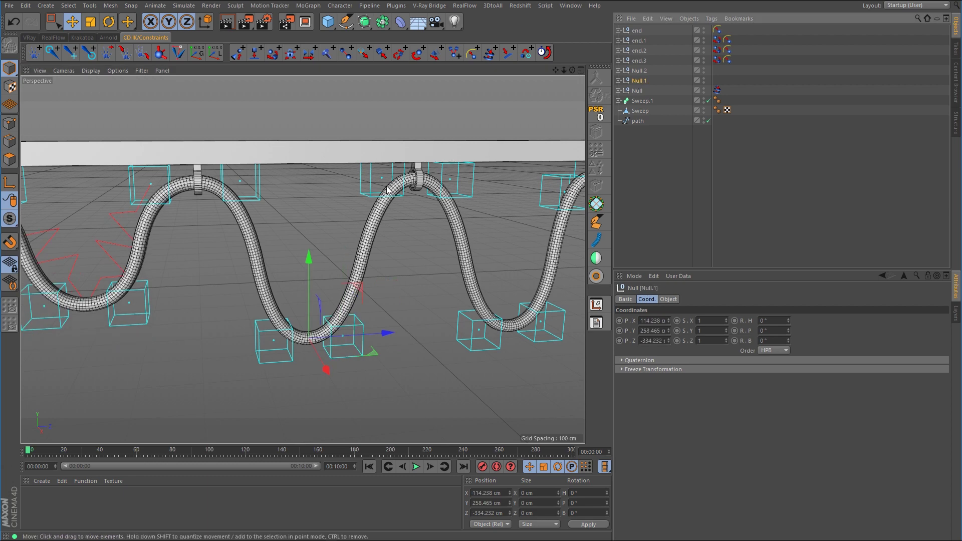
shift+click(370, 178)
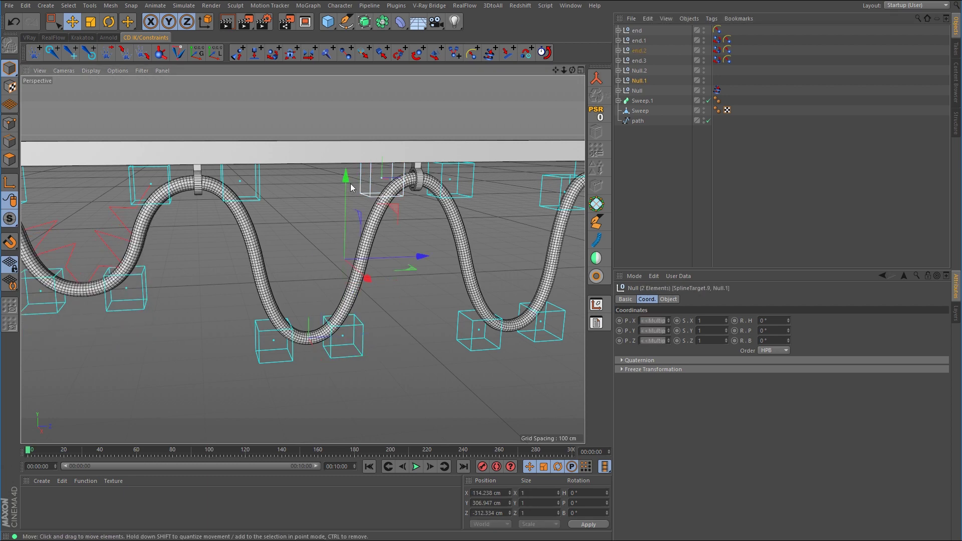
shift+click(260, 187)
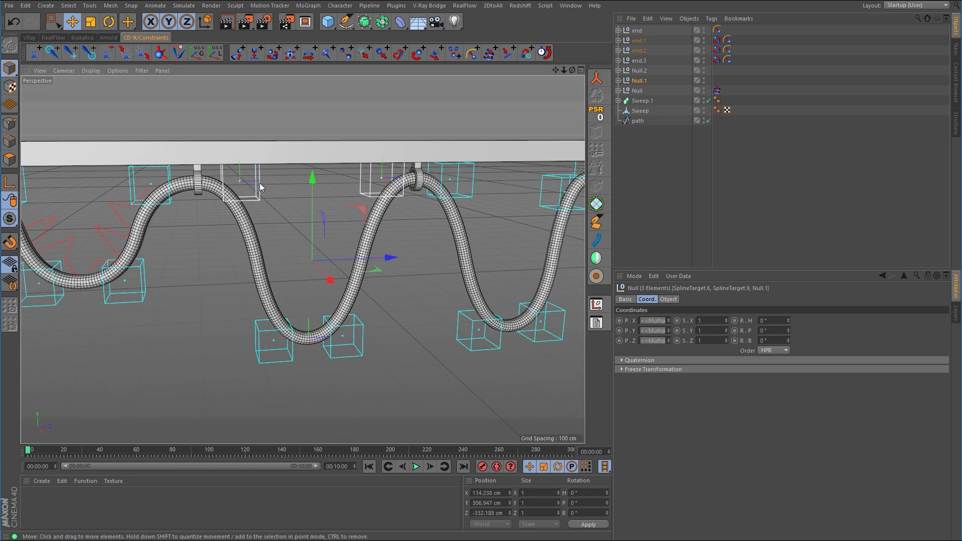
click(490, 54)
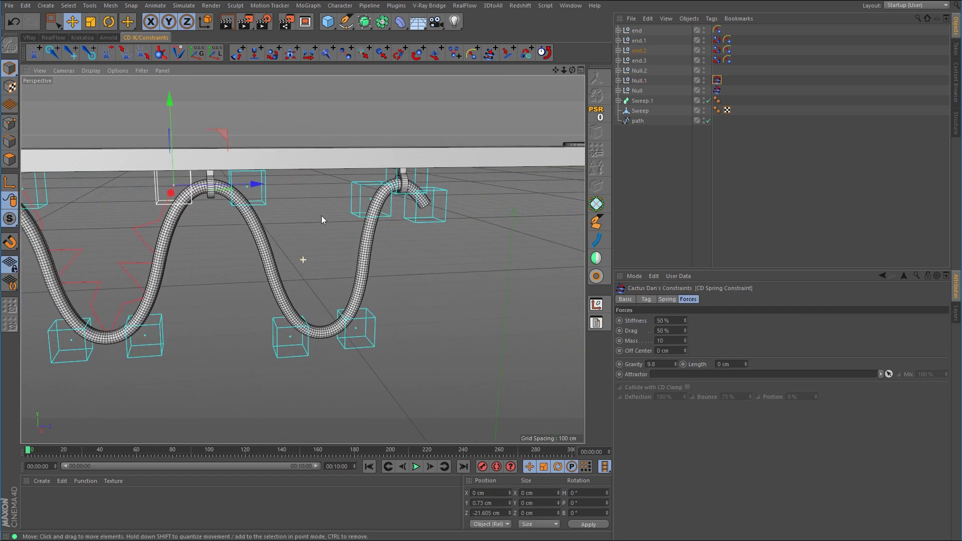
Step: Add a CD Spring Constraint to the third loop's Null.2, linking it to SplineTarget.13 and SplineTarget.10 above it
click(359, 328)
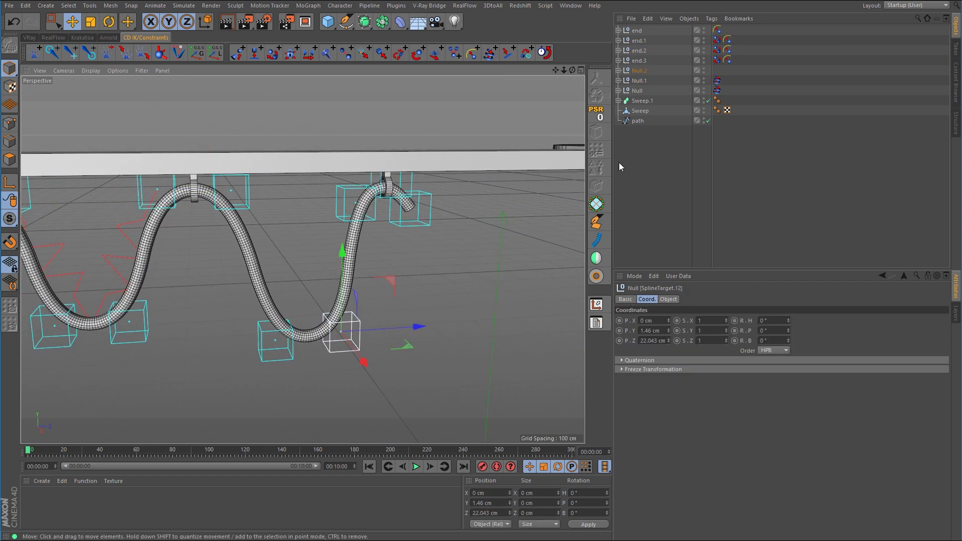
click(645, 70)
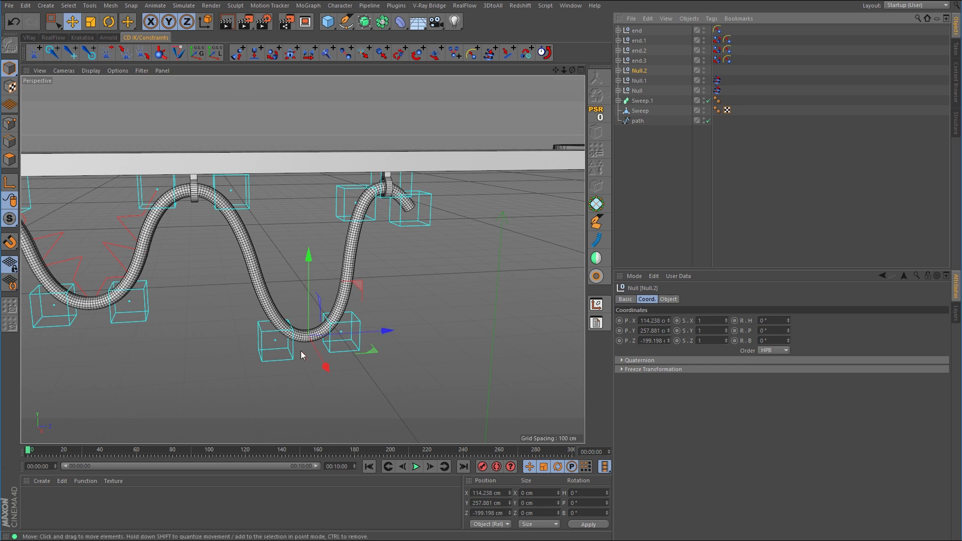
click(265, 334)
click(360, 324)
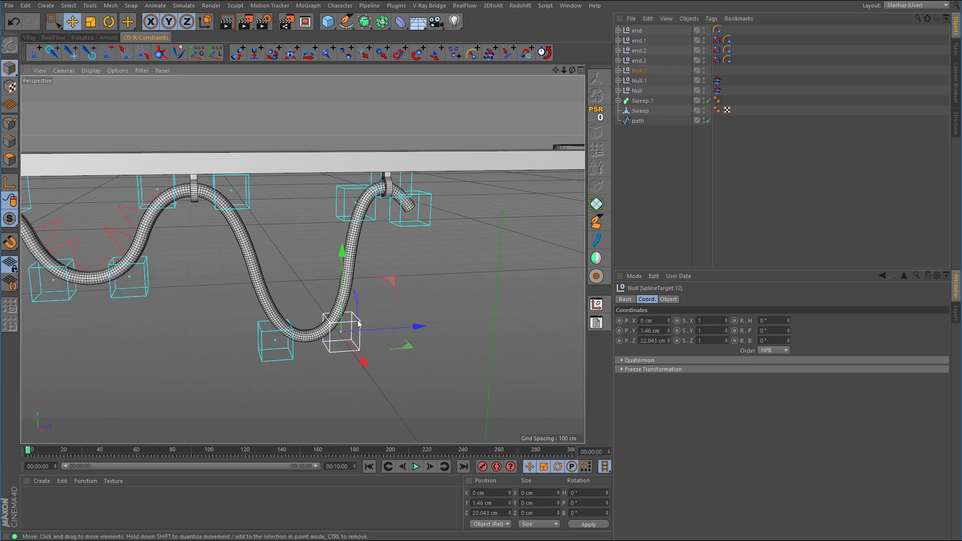
click(643, 71)
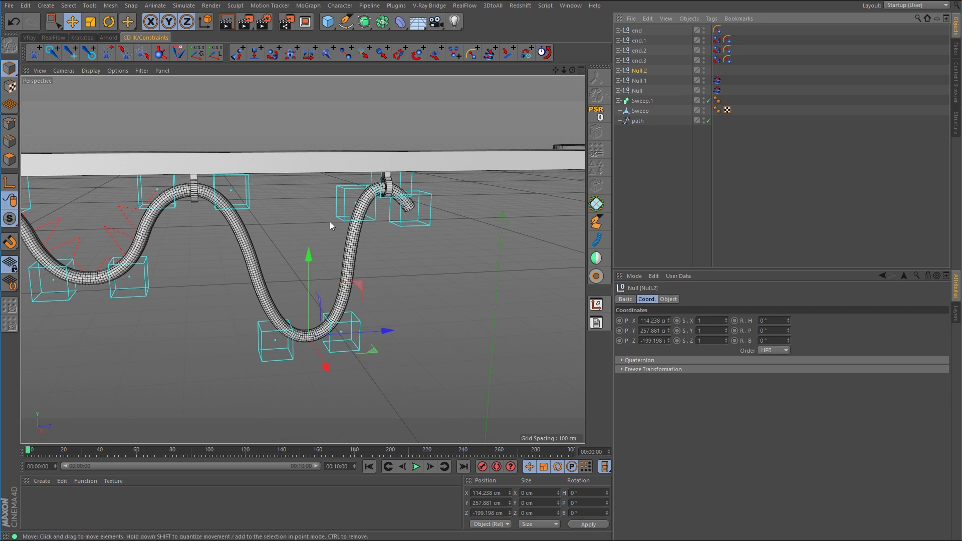
alt+right_drag(329, 221, 342, 222)
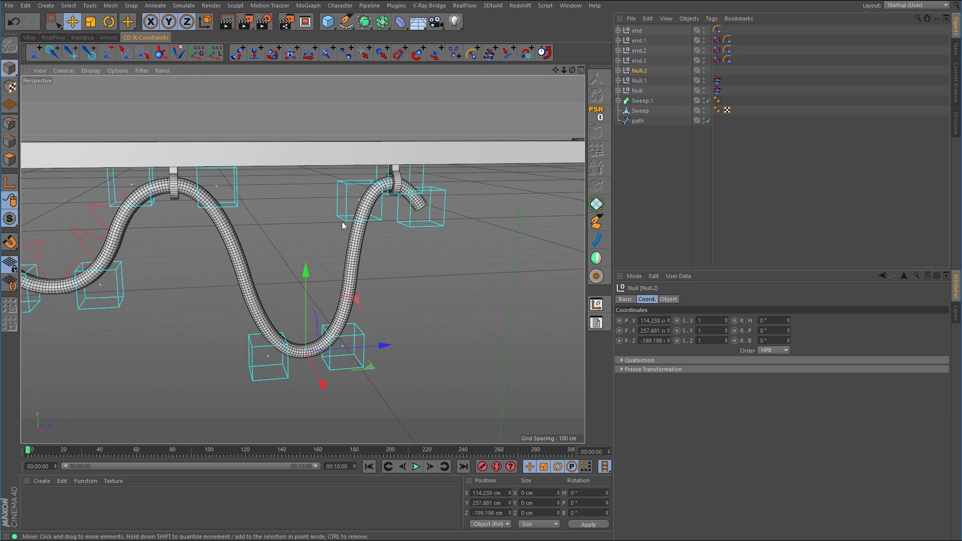
shift+click(345, 194)
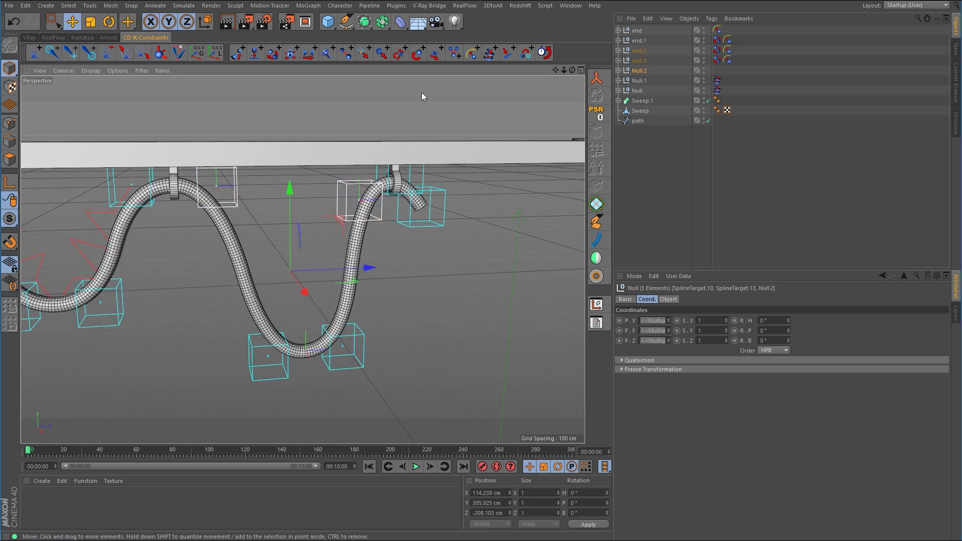
click(490, 53)
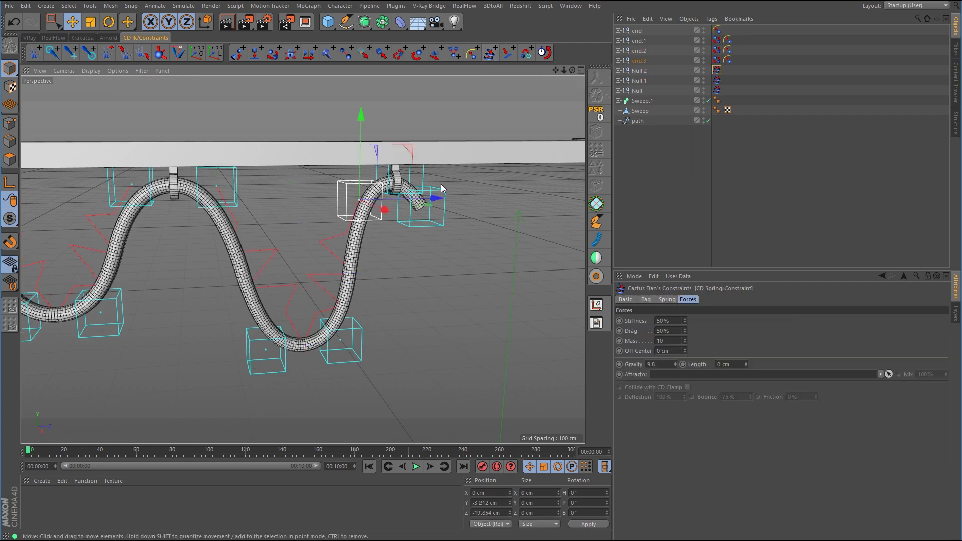
alt+right_drag(485, 184, 350, 210)
alt+drag(349, 206, 379, 211)
alt+middle_drag(369, 213, 407, 212)
alt+right_drag(348, 205, 361, 205)
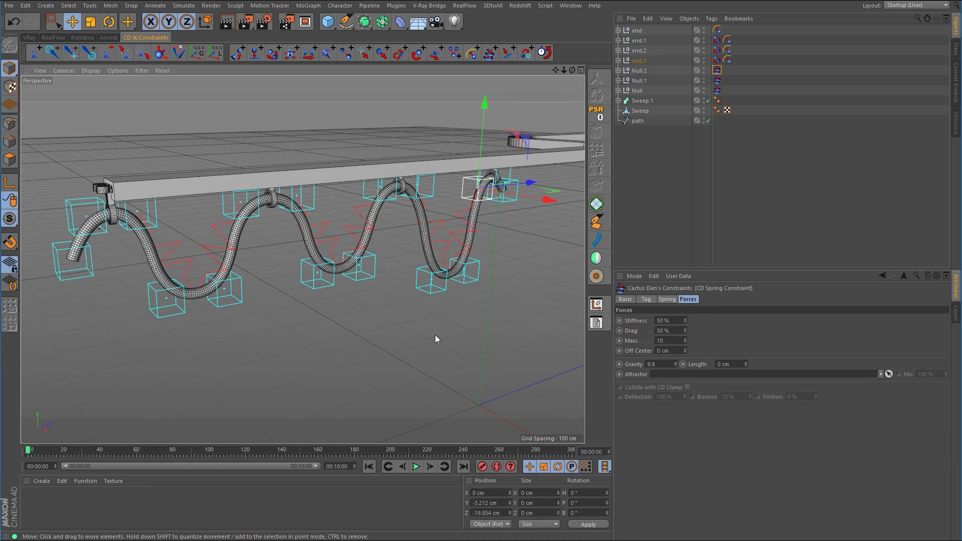
Step: Start playback and slide the end hanger along the path to 16.67% to test how the hose loops compress
click(416, 467)
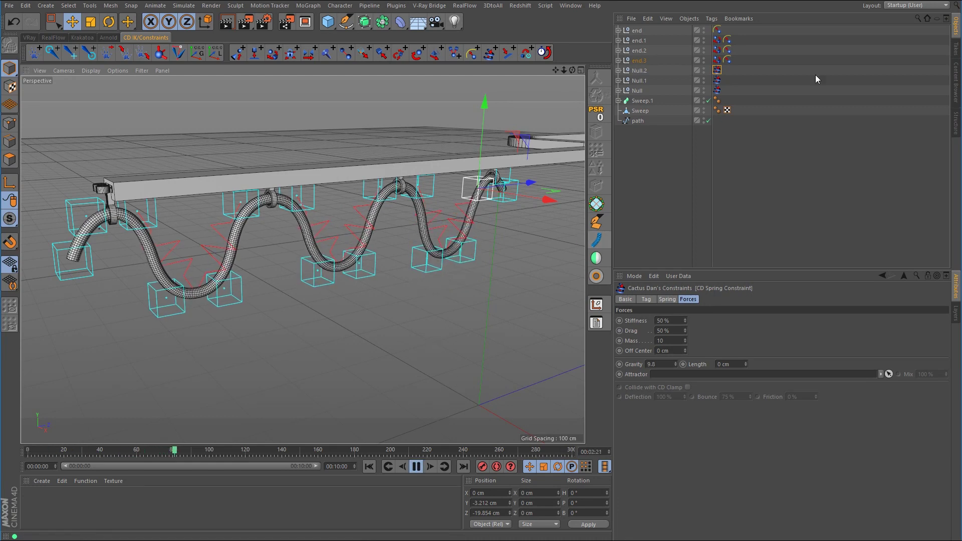
click(717, 30)
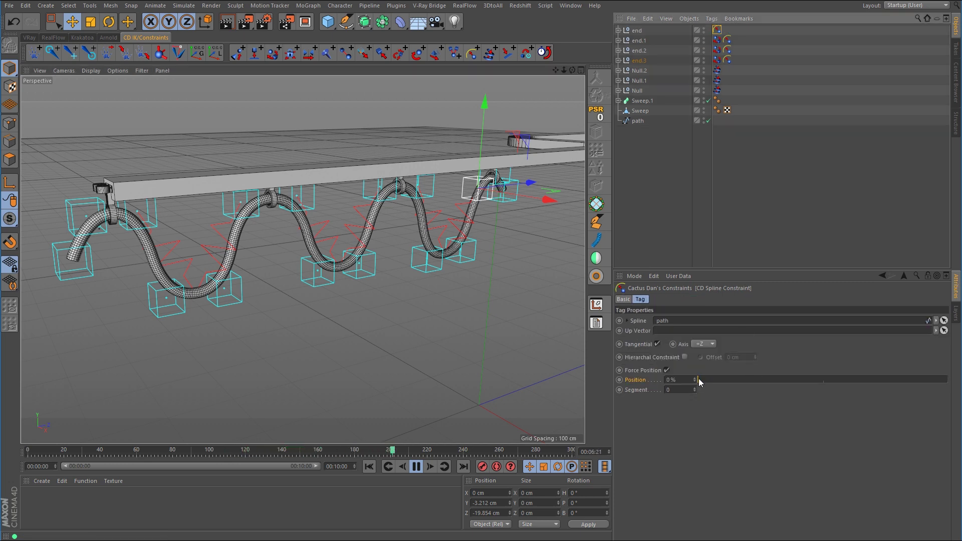
drag(700, 381, 740, 380)
alt+drag(566, 240, 435, 196)
alt+right_drag(435, 187, 564, 184)
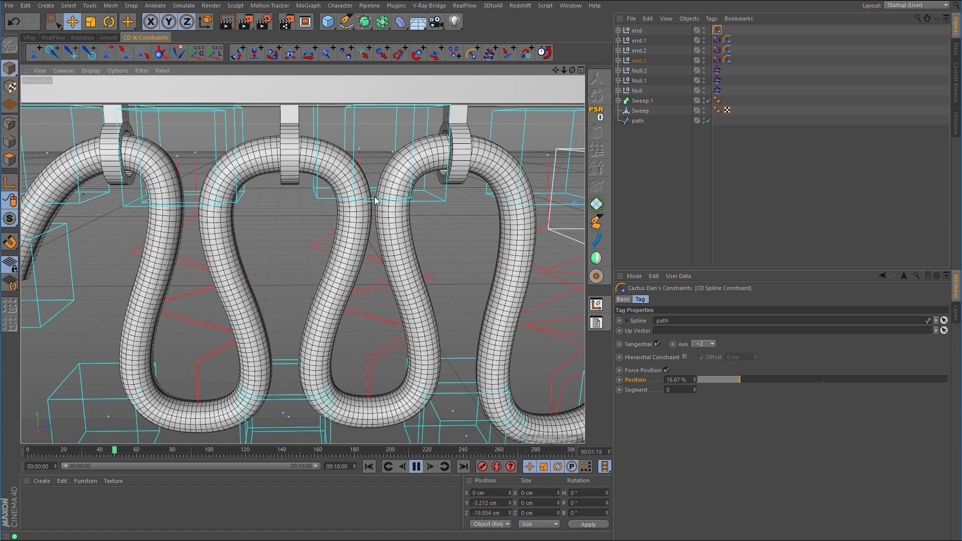
alt+right_drag(457, 233, 389, 261)
alt+right_drag(492, 261, 444, 279)
alt+middle_drag(518, 267, 311, 269)
alt+drag(359, 284, 437, 263)
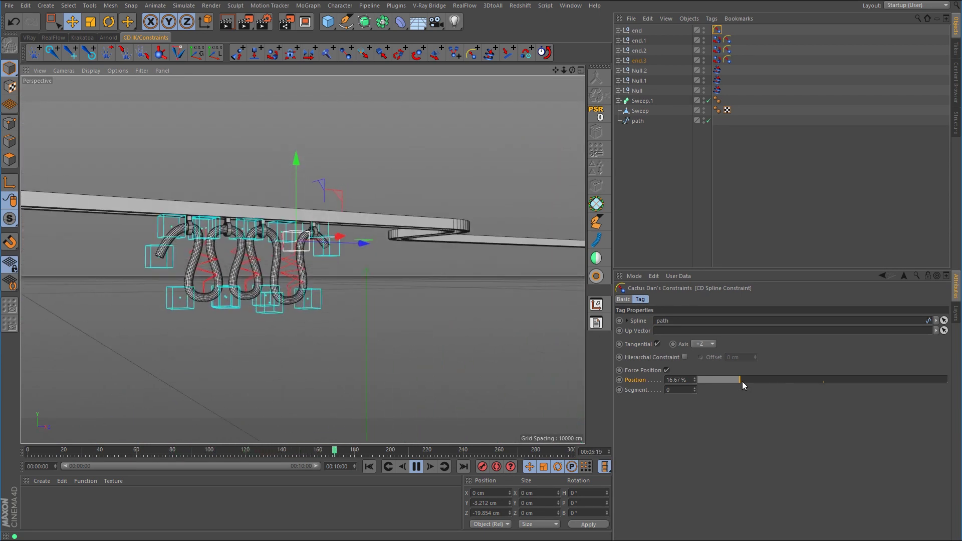
Step: Slide the end hanger around the track bend to 44.81%, inspect the bunched hose, and pull it back to 10.08%
drag(741, 380, 810, 380)
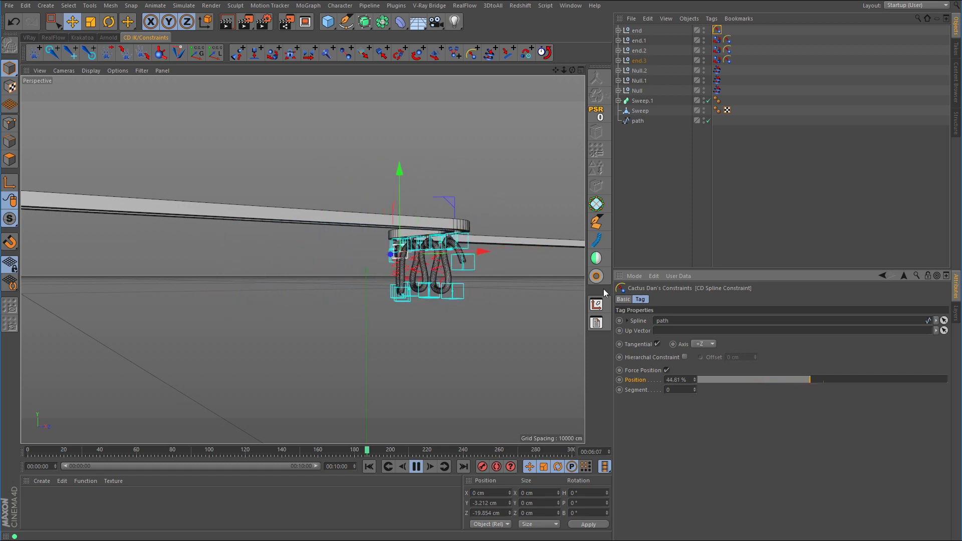
alt+right_drag(473, 239, 571, 247)
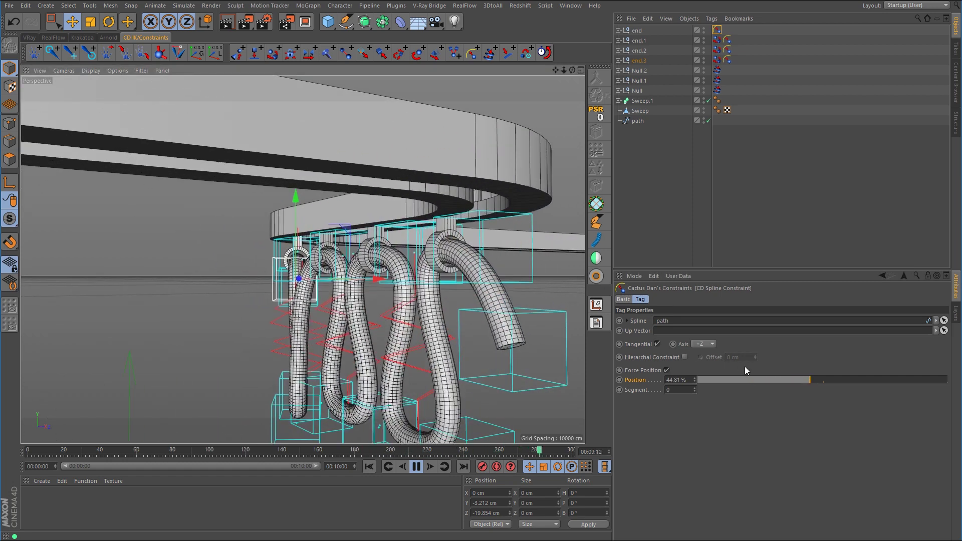
drag(810, 380, 723, 381)
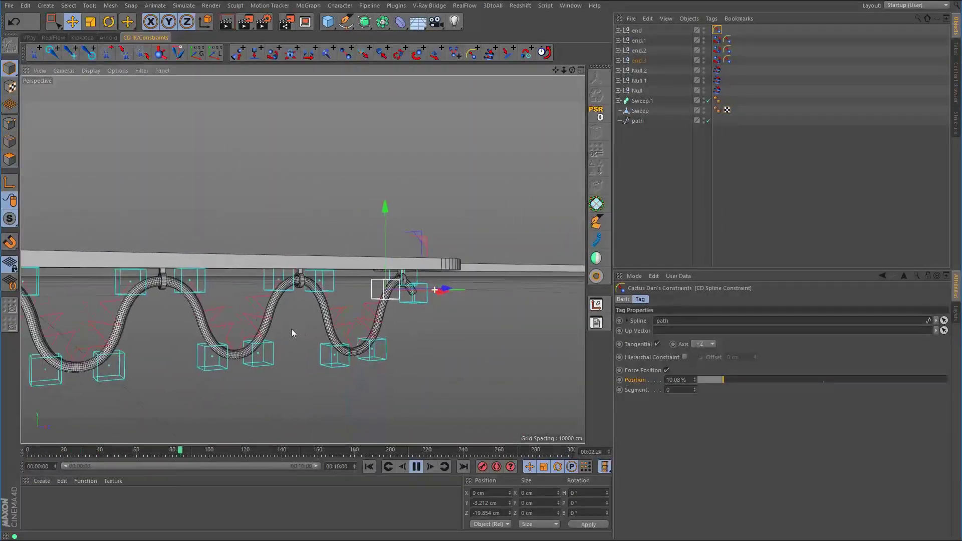
alt+drag(291, 328, 425, 321)
scroll(425, 321, down, 2)
alt+middle_drag(432, 329, 462, 292)
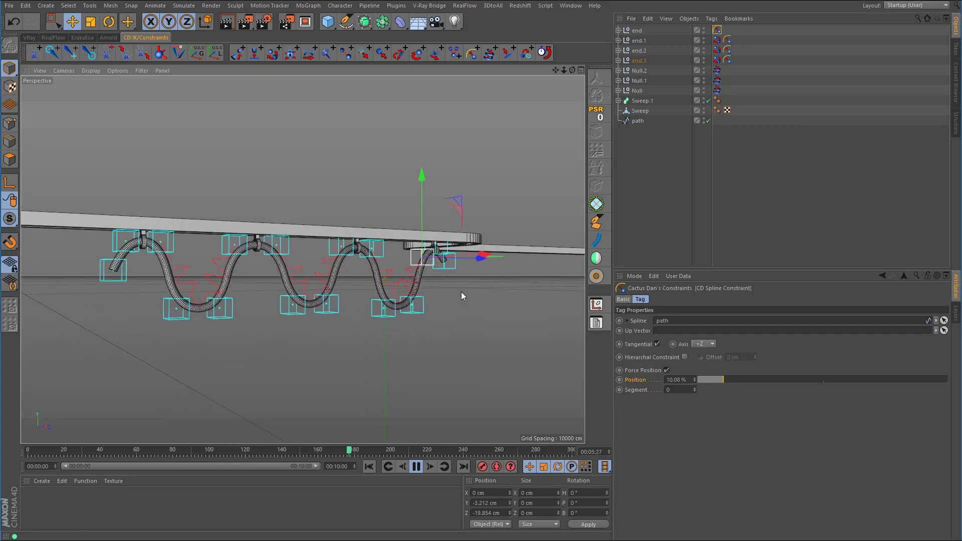
mouse_move(461, 292)
alt+mouse_down()
mouse_move(469, 283)
mouse_move(445, 300)
mouse_move(449, 290)
alt+mouse_up()
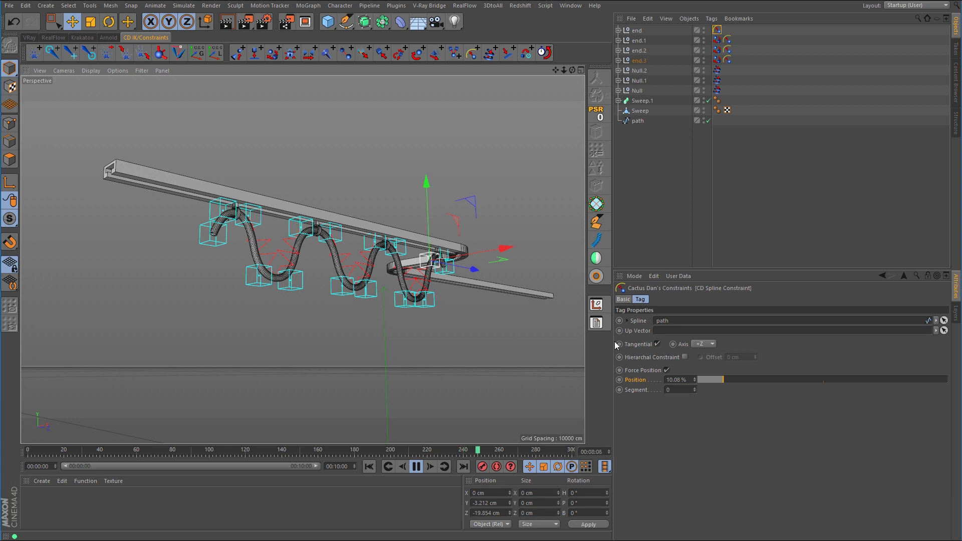
Step: Run the end hanger forward to 43.81% on the path, stop playback, and return its position to 2.69%
drag(723, 380, 808, 389)
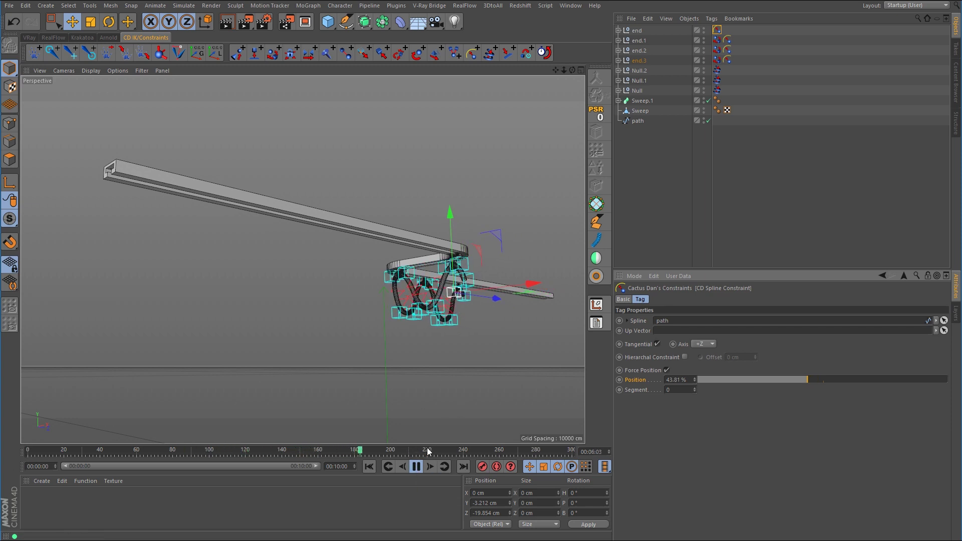
click(416, 467)
drag(806, 380, 704, 380)
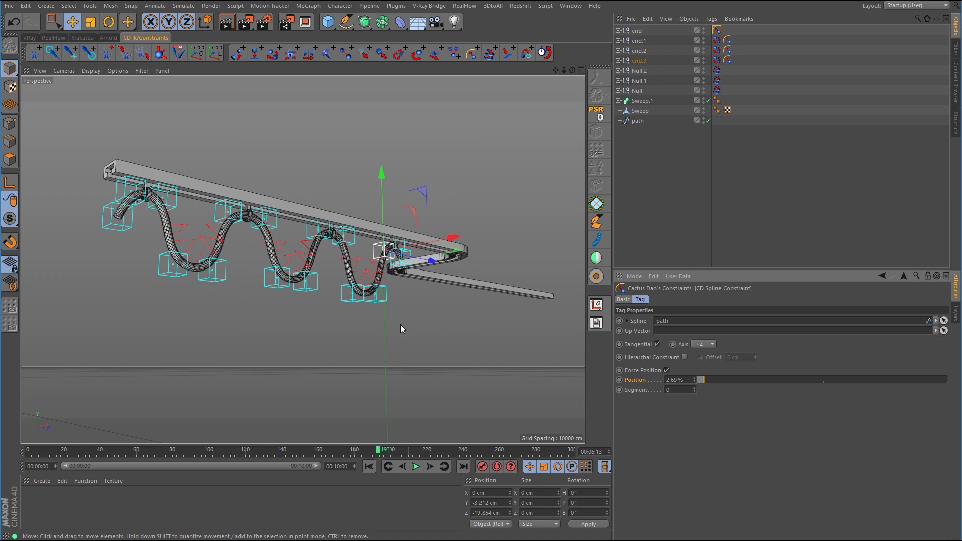
Step: Deselect everything and replay the hose simulation, leaving the timeline at frame 0
click(745, 173)
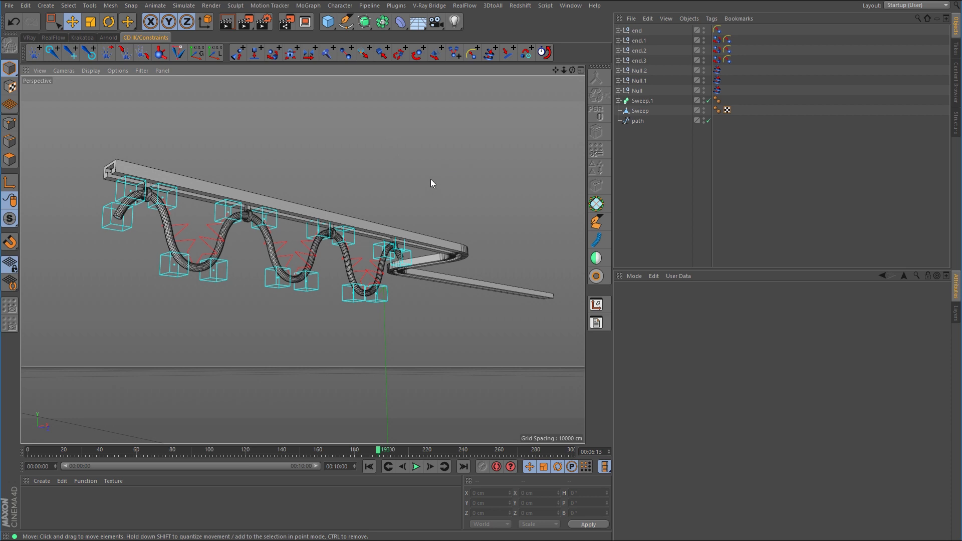
click(416, 467)
key(ctrl+z)
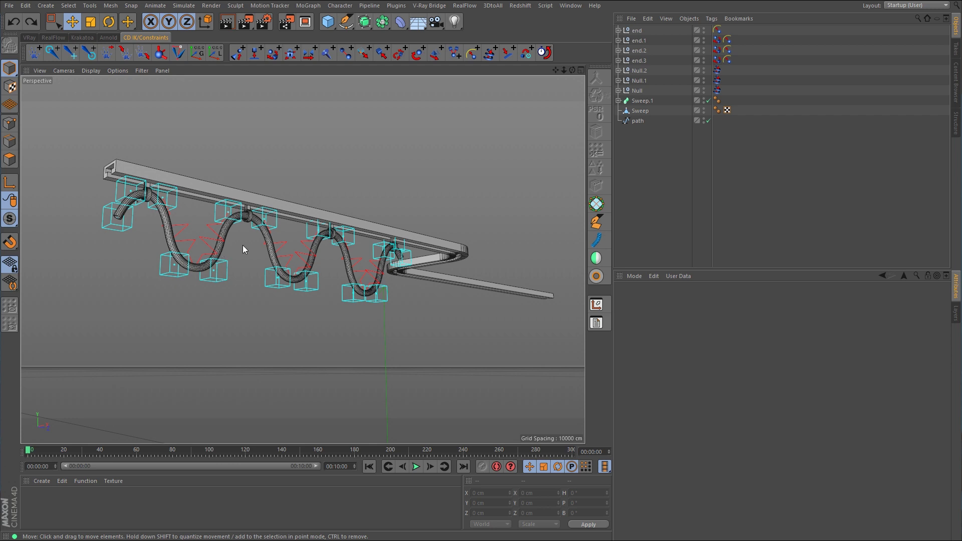
Step: Try a mass of 20.5 on all three nulls' spring constraints together and restore it to 10
drag(733, 67, 713, 94)
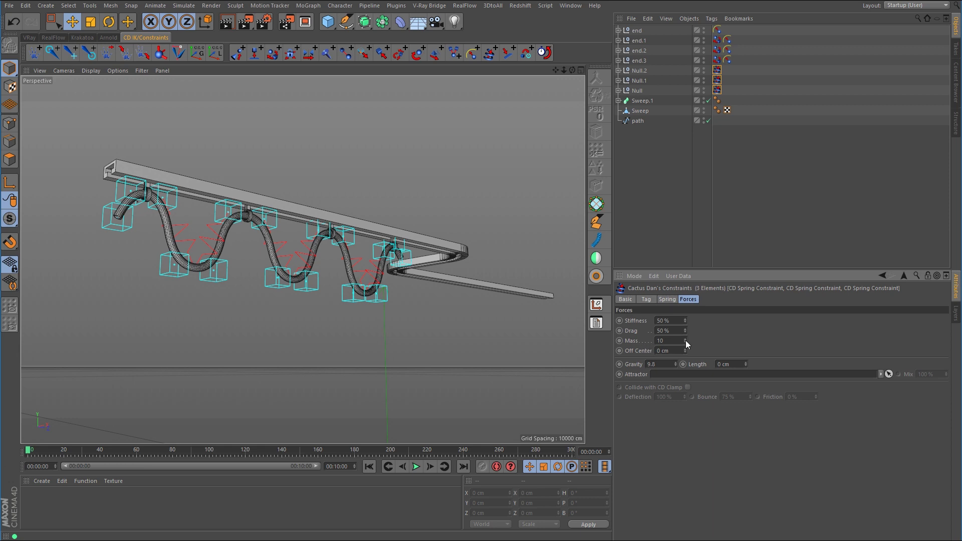
drag(685, 341, 685, 288)
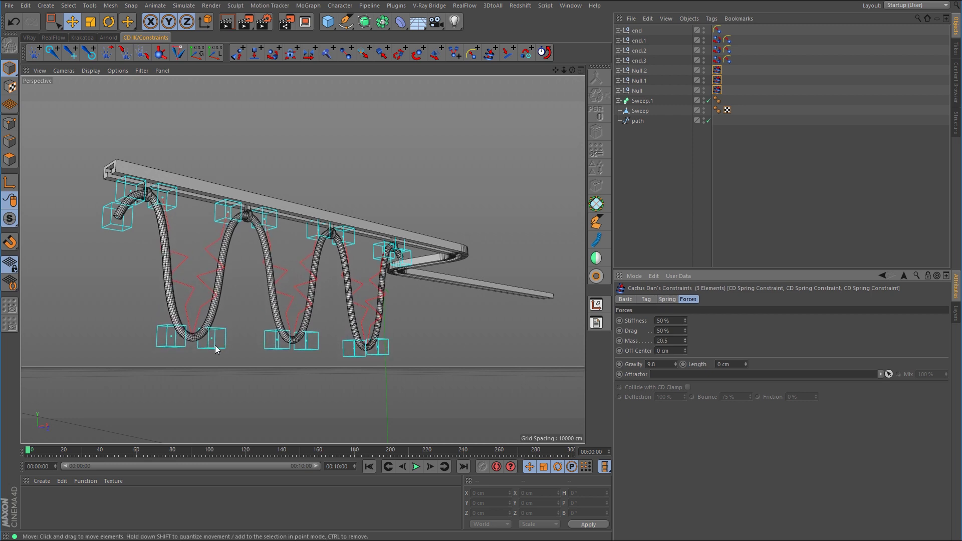
drag(685, 341, 685, 391)
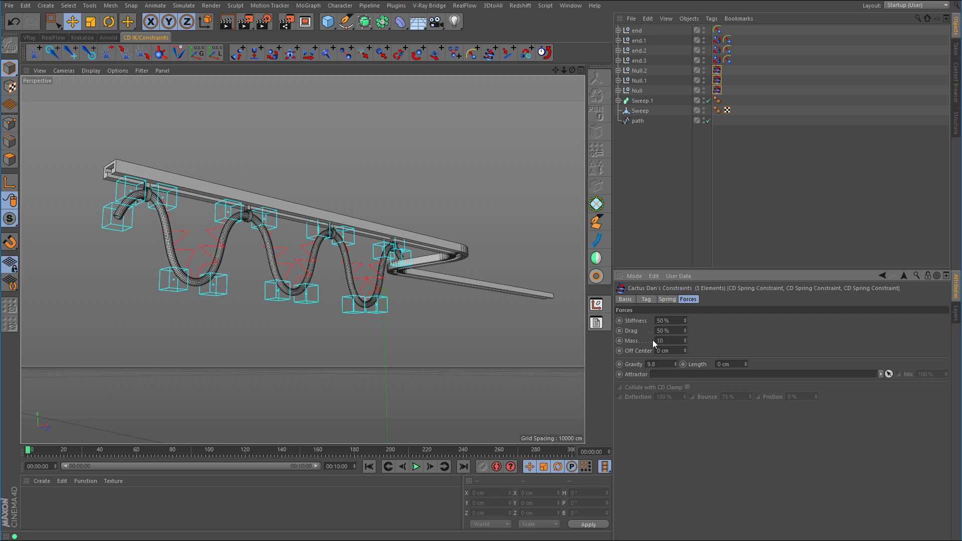
Step: Play the simulation to let the hose loops settle, stop it, and rewind to the first frame
click(417, 468)
click(417, 467)
click(369, 466)
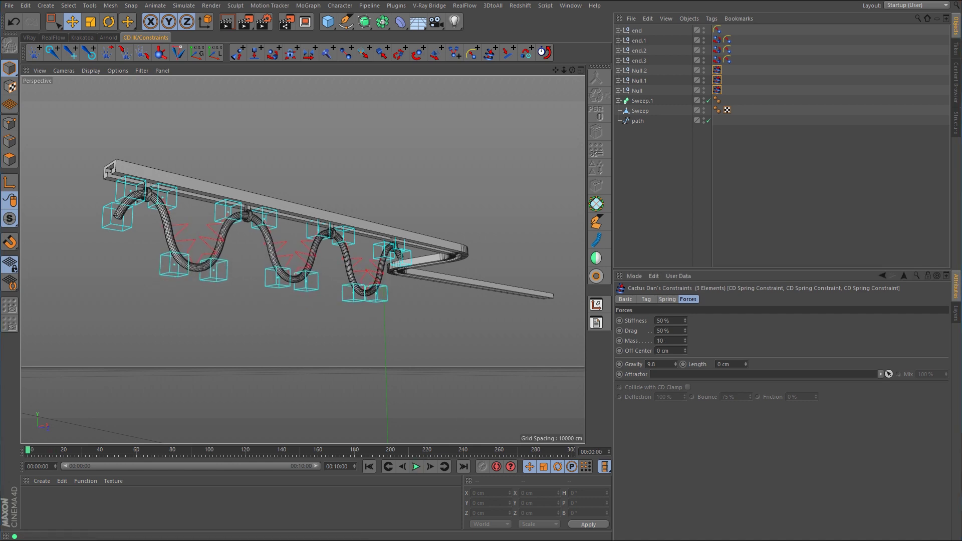